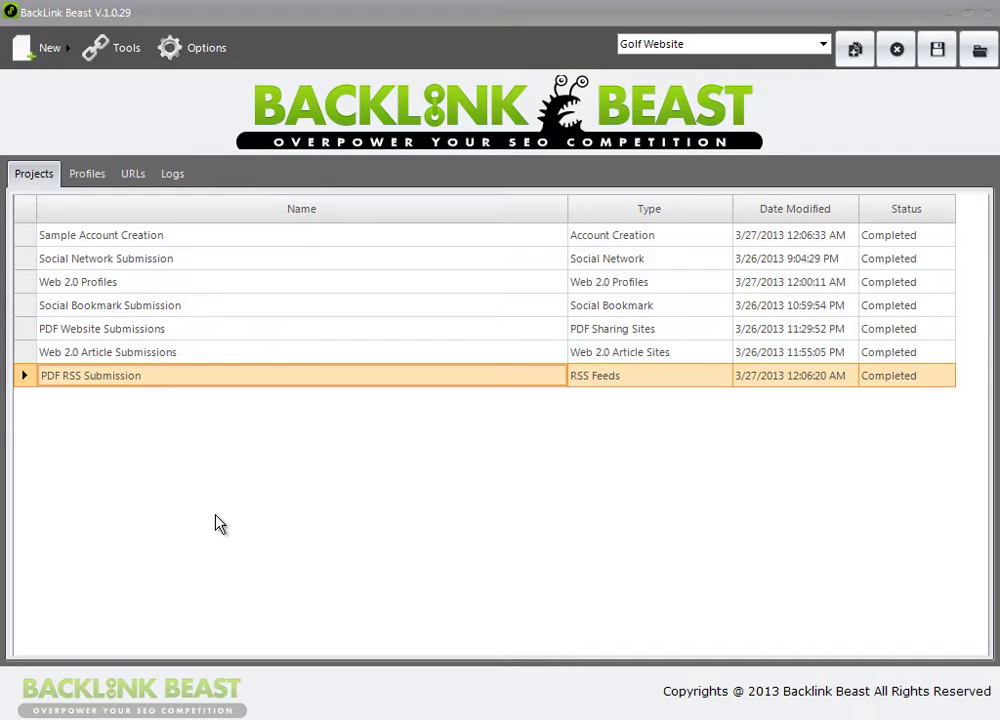
# - Open the Tiered Linking scheduler and open the Register Account project, Sample Account Creation, for editing
pyautogui.click(120, 60)
pyautogui.click(145, 100)
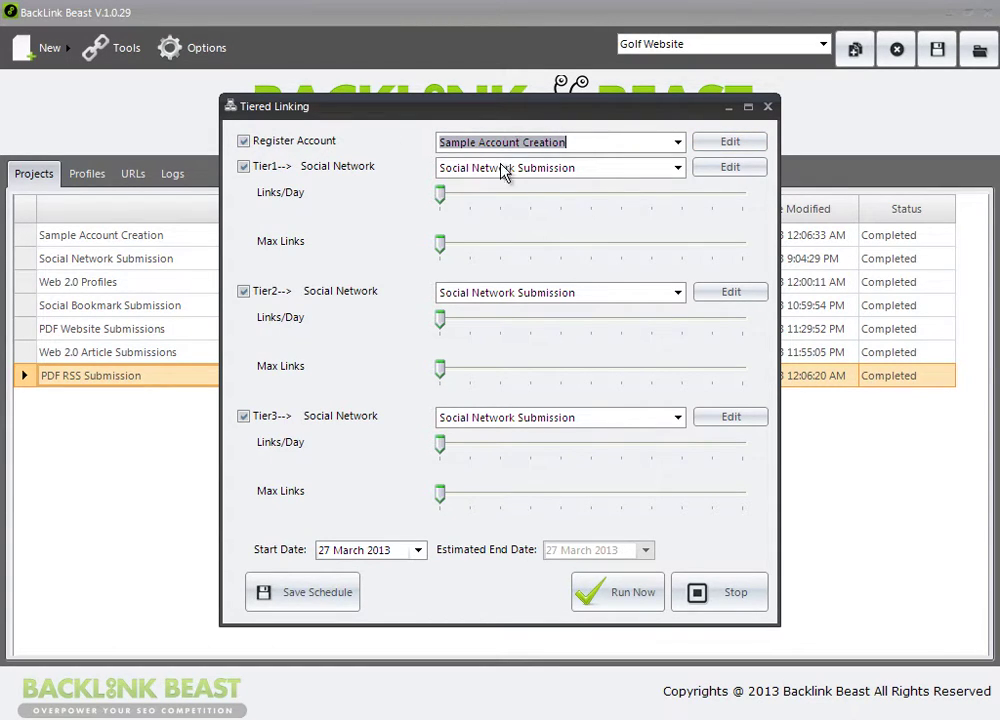
pyautogui.moveTo(367, 108); pyautogui.dragTo(352, 88)
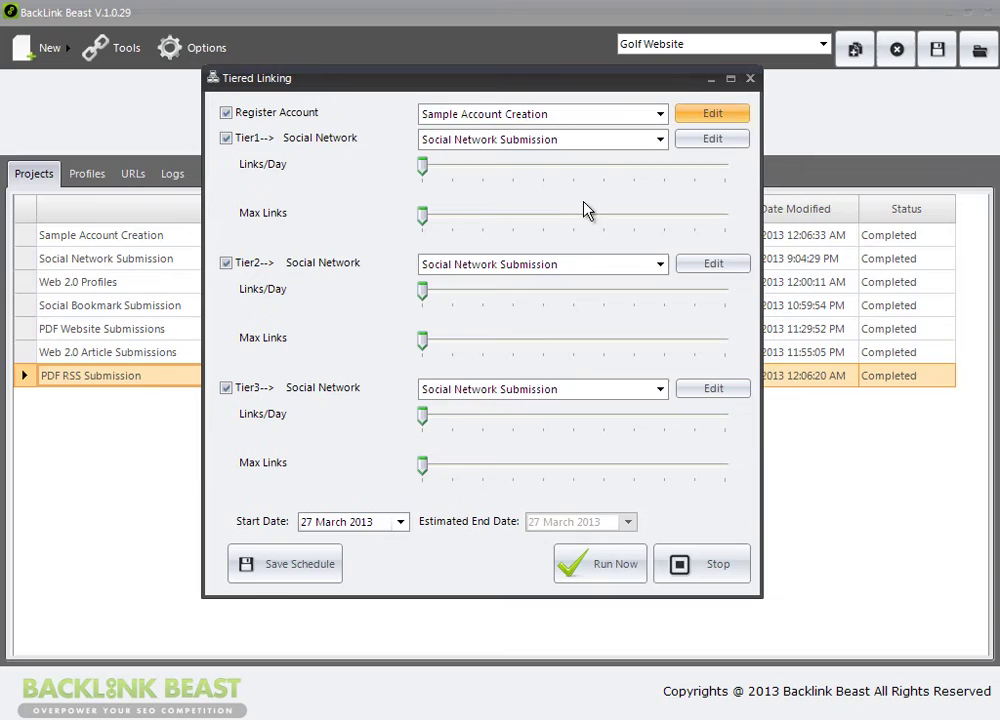
pyautogui.click(705, 115)
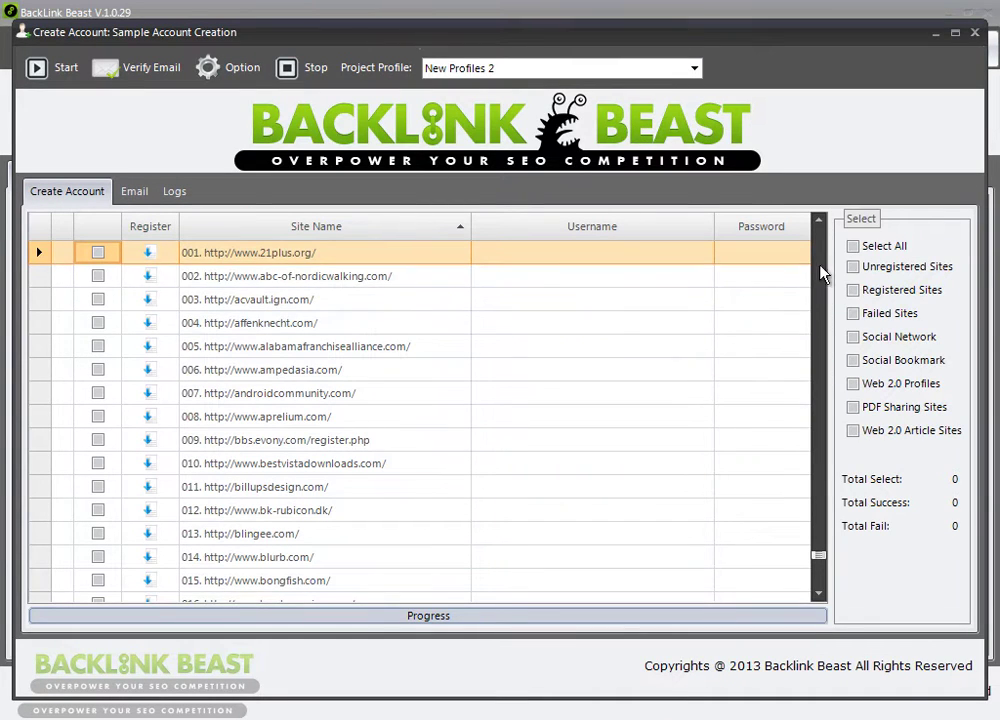
# - Sort the account list by username in descending order and look through the sites in each group
pyautogui.click(601, 234)
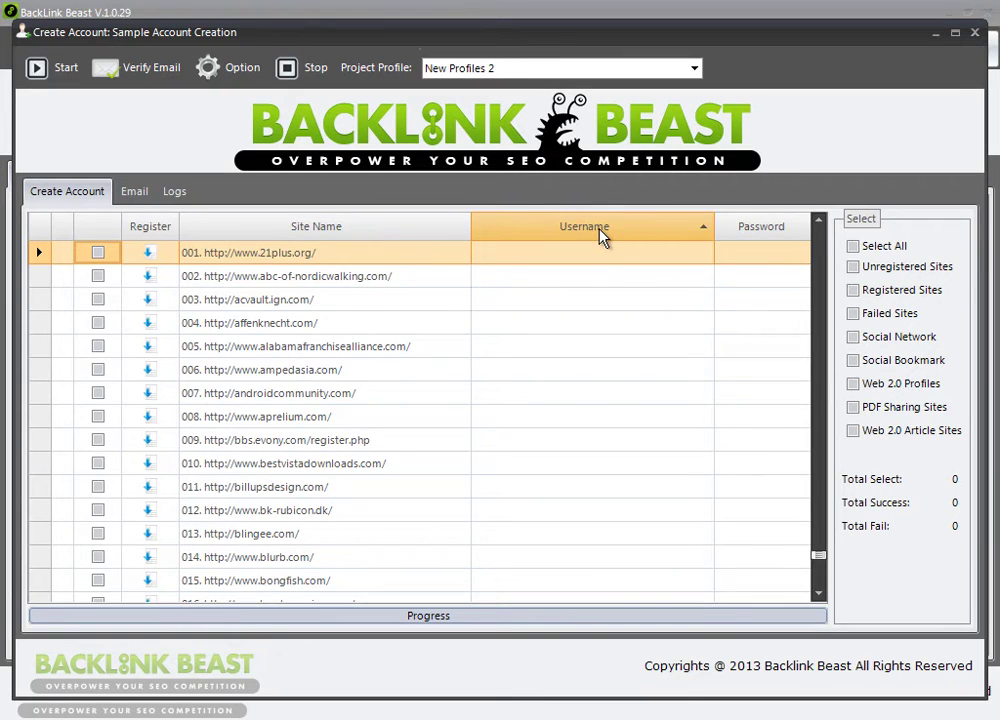
pyautogui.click(601, 234)
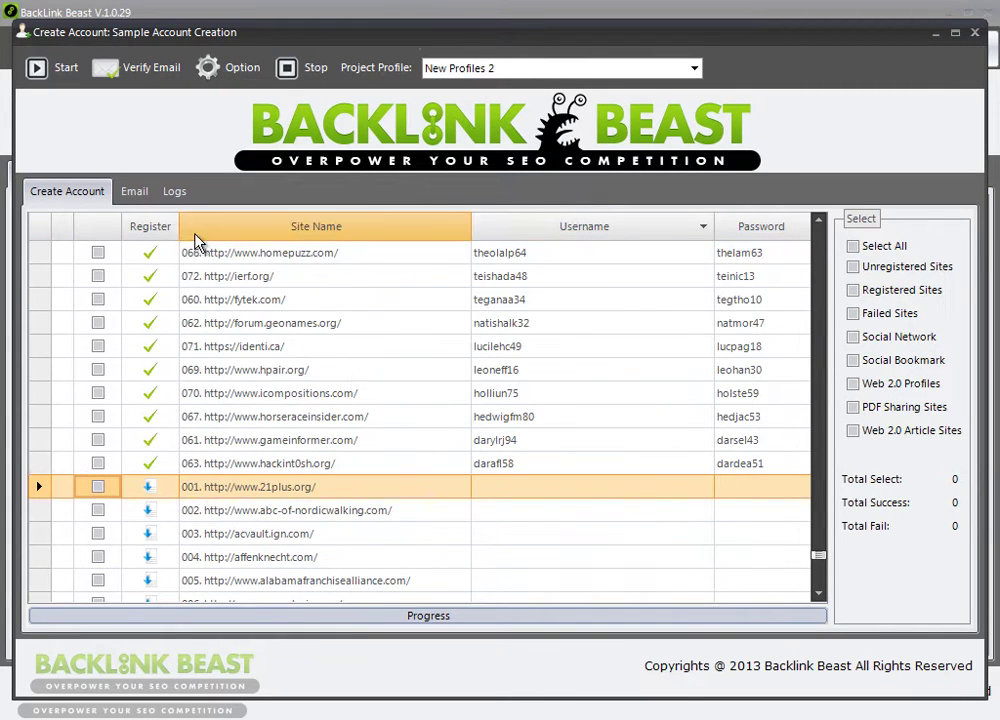
pyautogui.scroll(4, 346, 335)
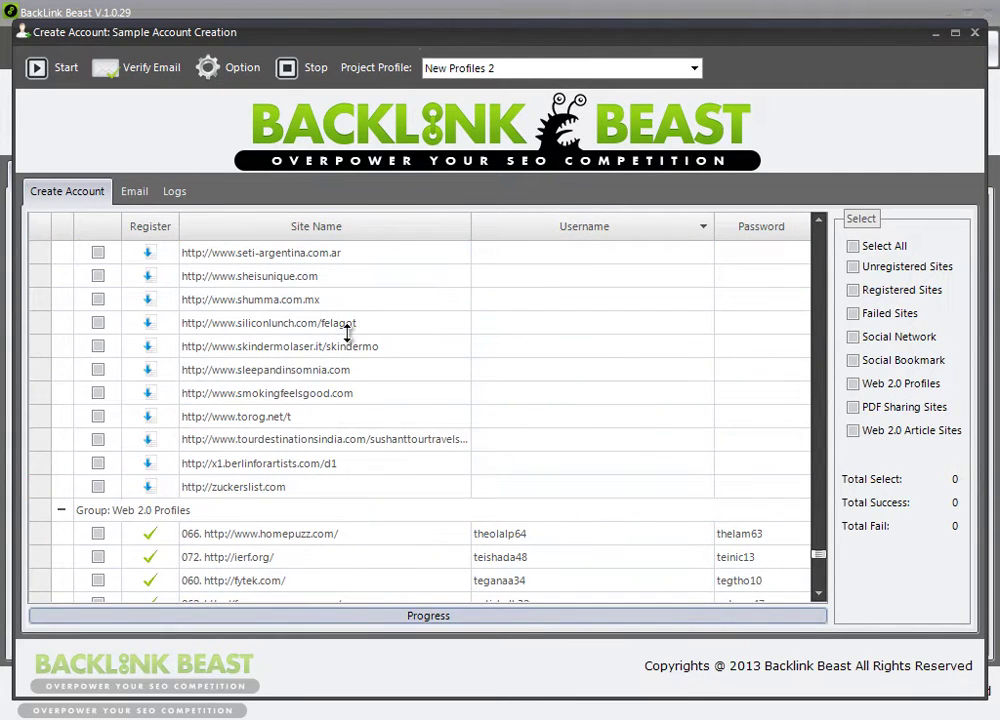
pyautogui.scroll(10, 335, 393)
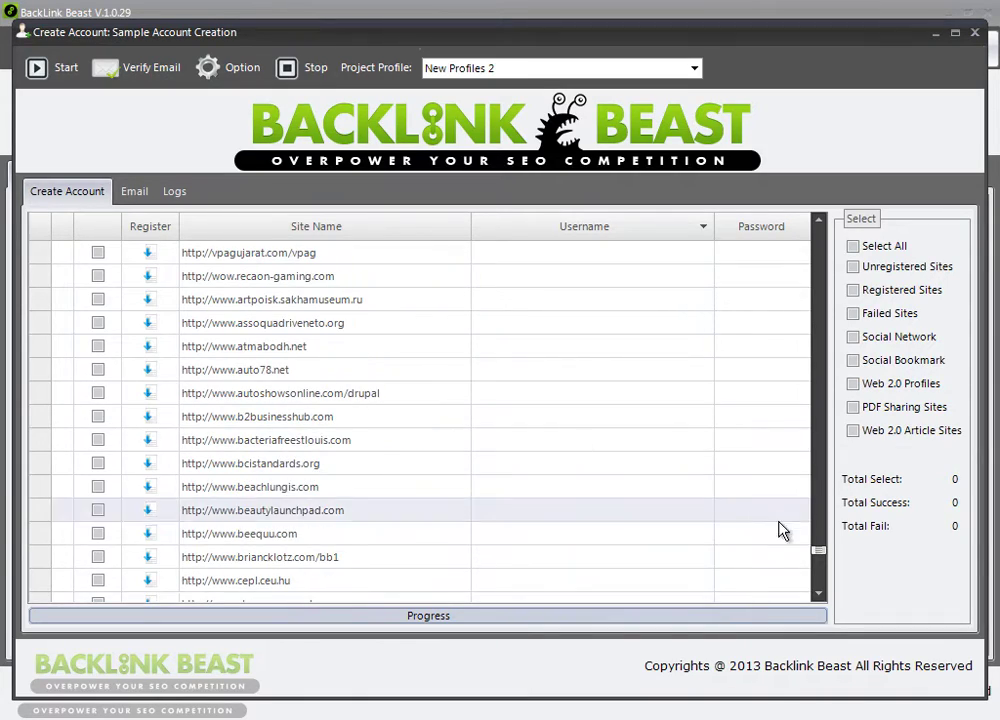
pyautogui.moveTo(818, 551); pyautogui.dragTo(835, 218)
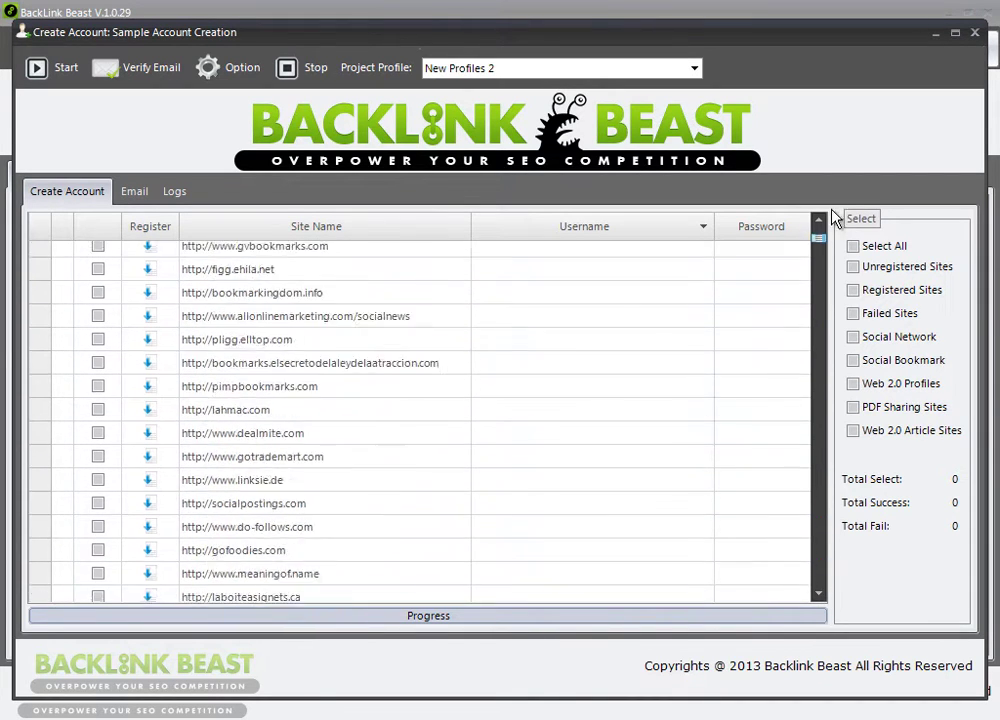
# - Switch the project profile to Sample Profile, selecting the Social Network, Web 2.0 Profiles, PDF Sharing Sites and Web 2.0 Article Sites groups for registration
pyautogui.click(545, 68)
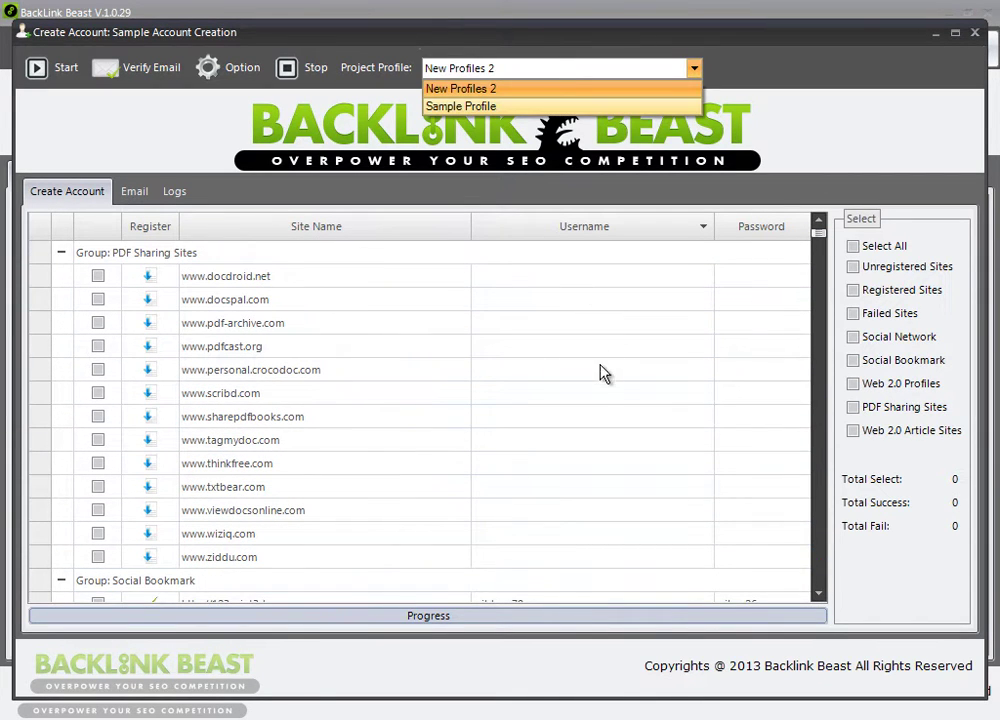
pyautogui.moveTo(818, 232)
pyautogui.mouseDown()
pyautogui.moveTo(820, 563)
pyautogui.moveTo(818, 222)
pyautogui.mouseUp()
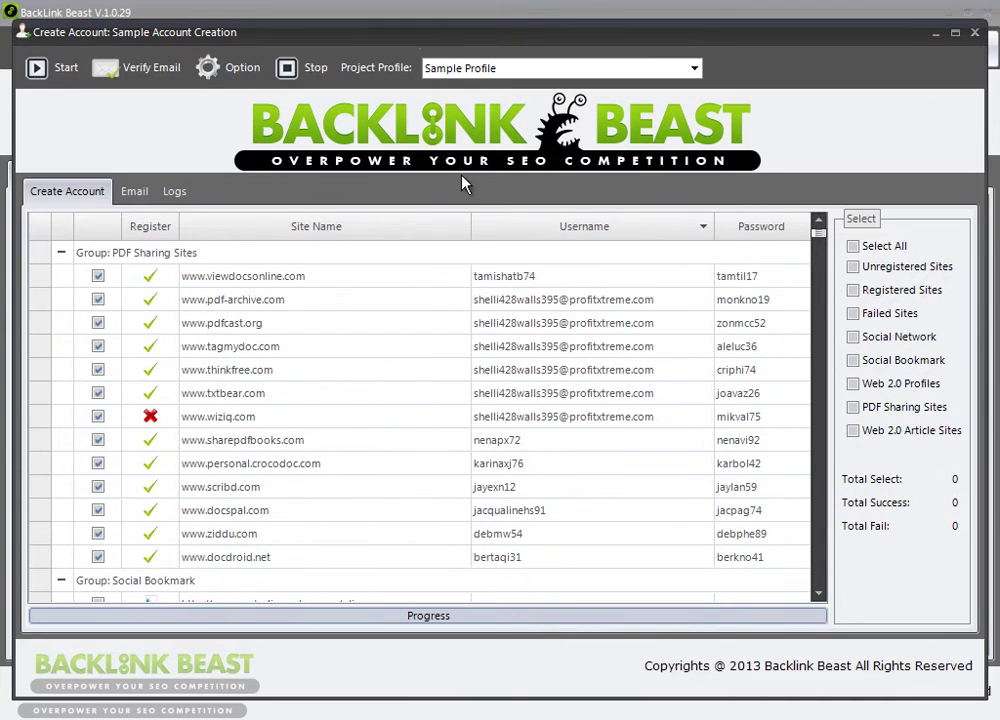
pyautogui.click(853, 384)
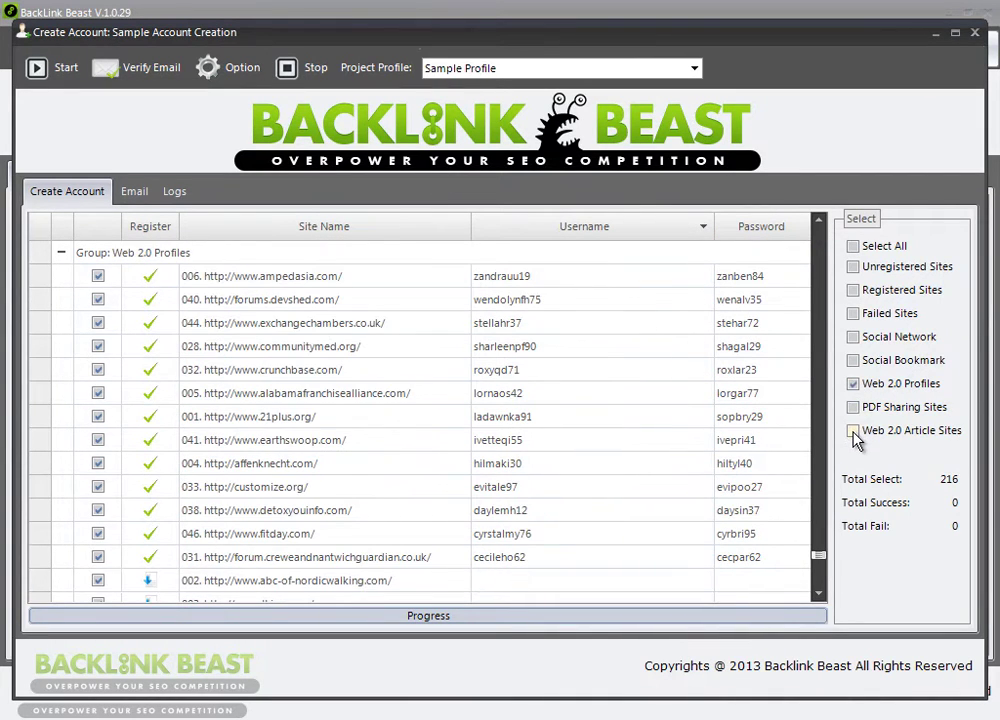
pyautogui.click(853, 337)
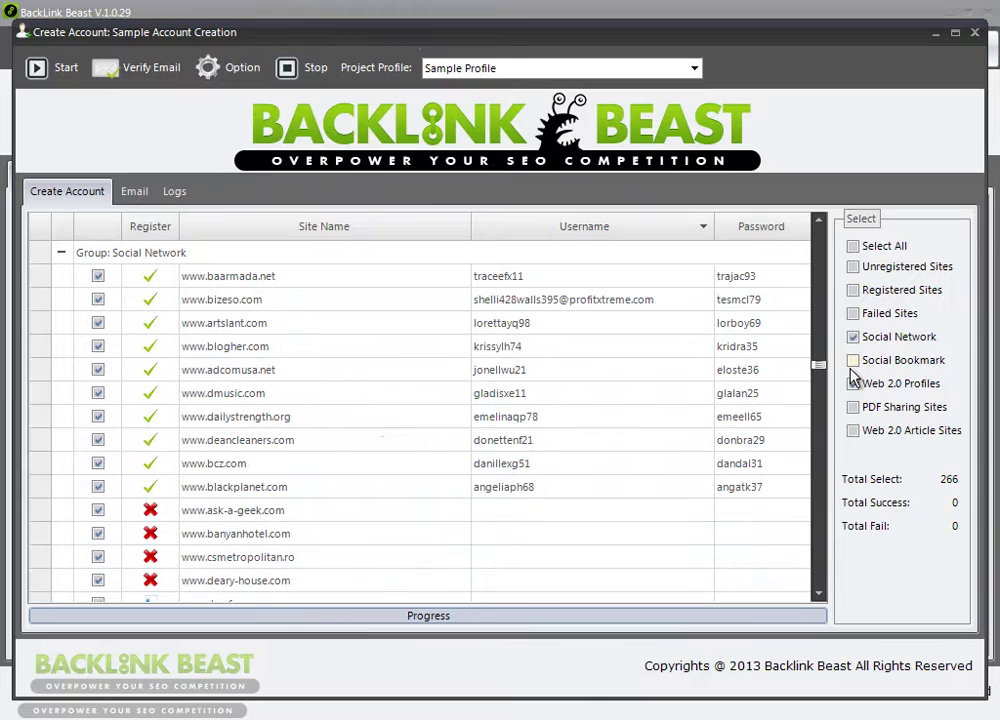
pyautogui.click(853, 362)
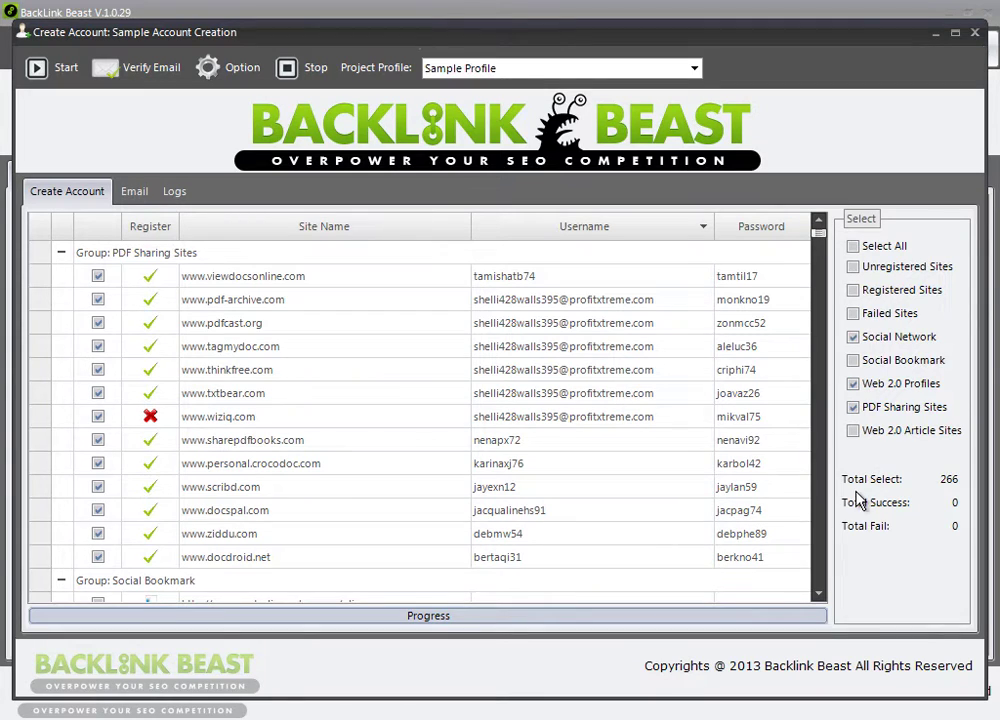
pyautogui.click(853, 431)
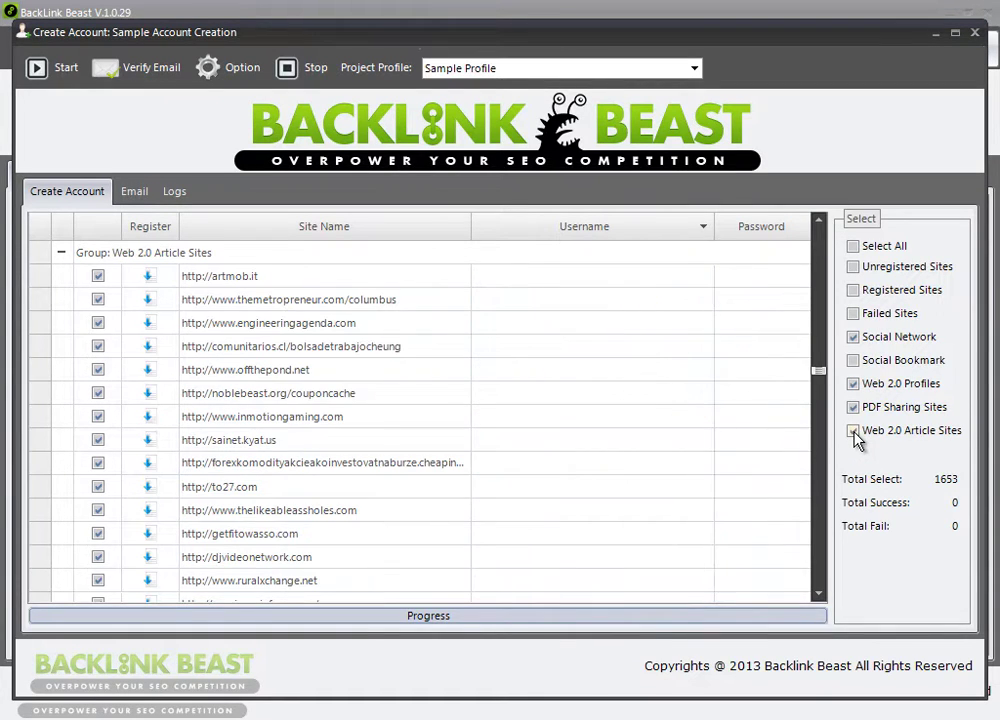
pyautogui.press('space')
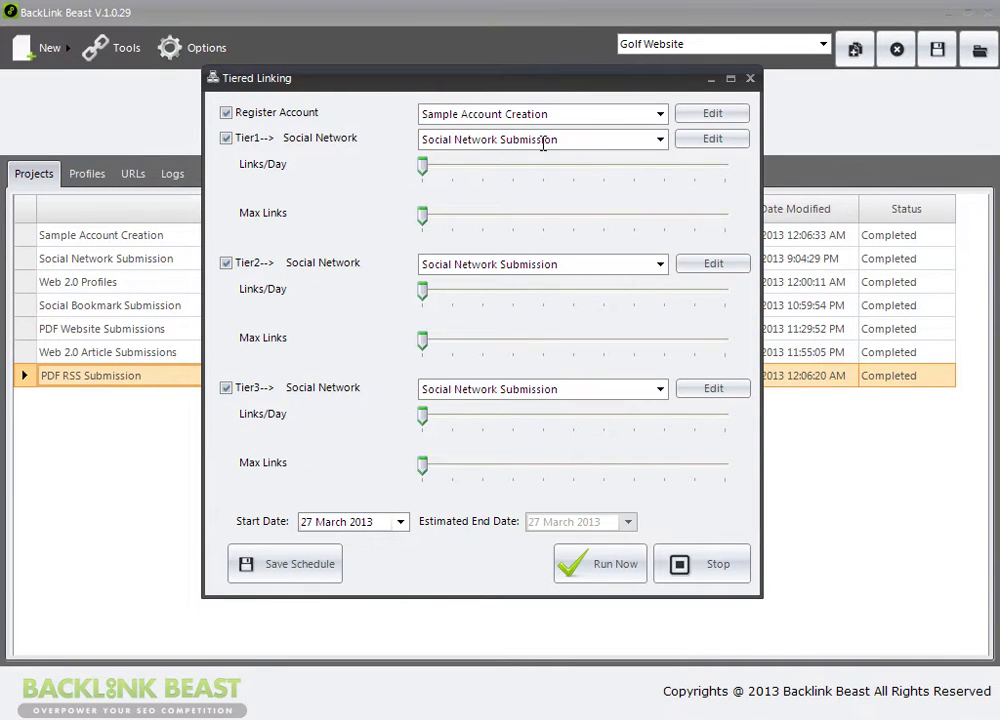
# - Assign Social Network Submission to Tier 1 and open that project's submission information for editing
pyautogui.click(659, 139)
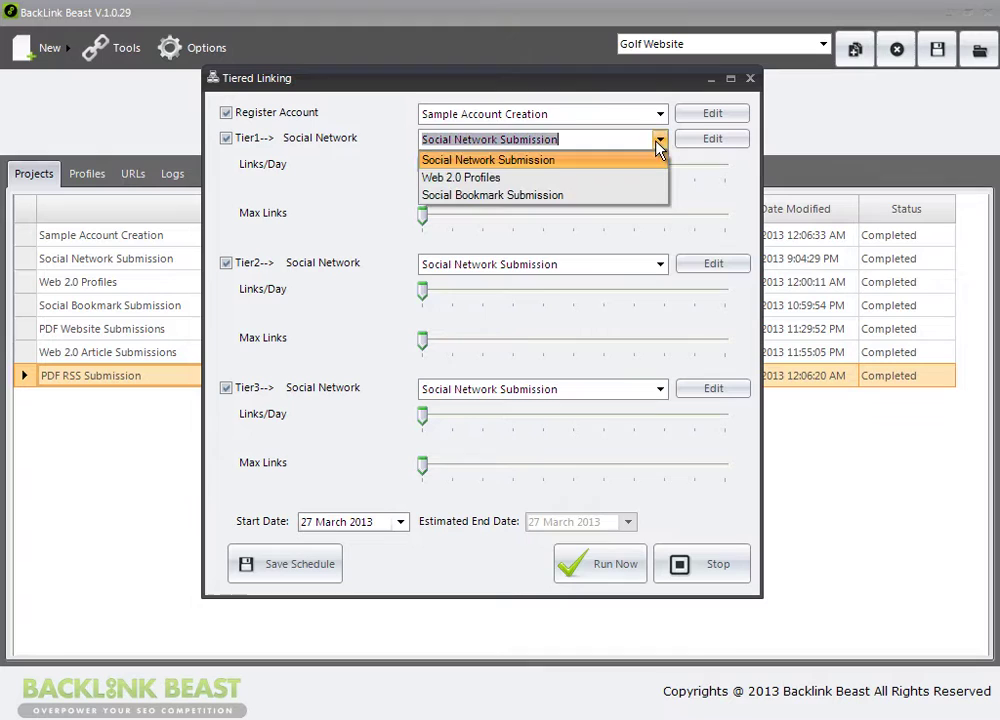
pyautogui.click(565, 170)
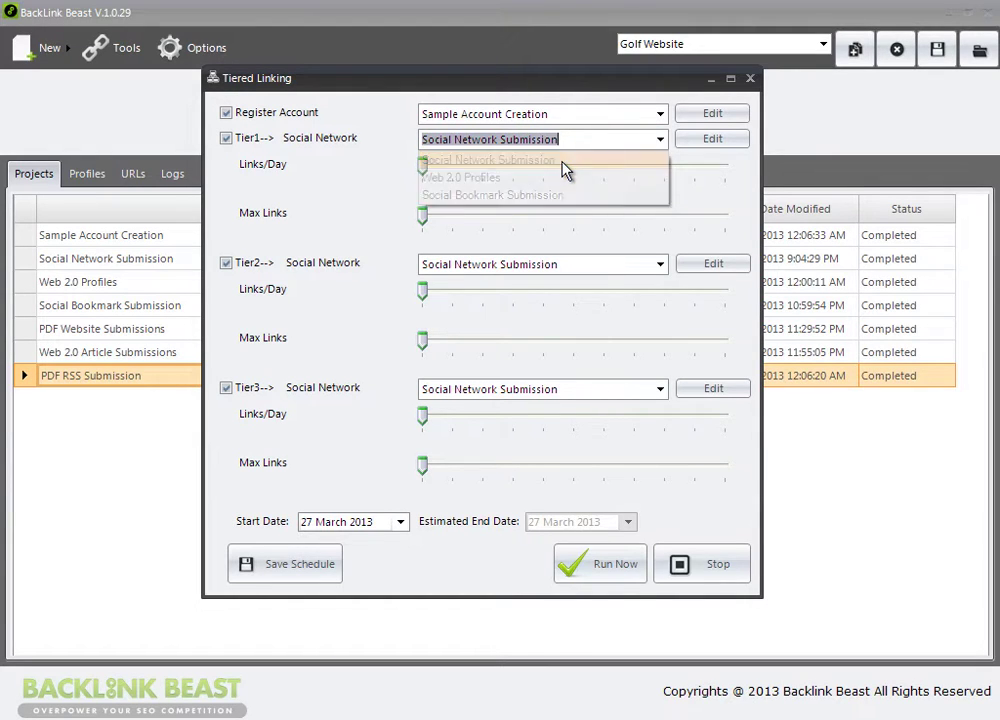
pyautogui.click(713, 142)
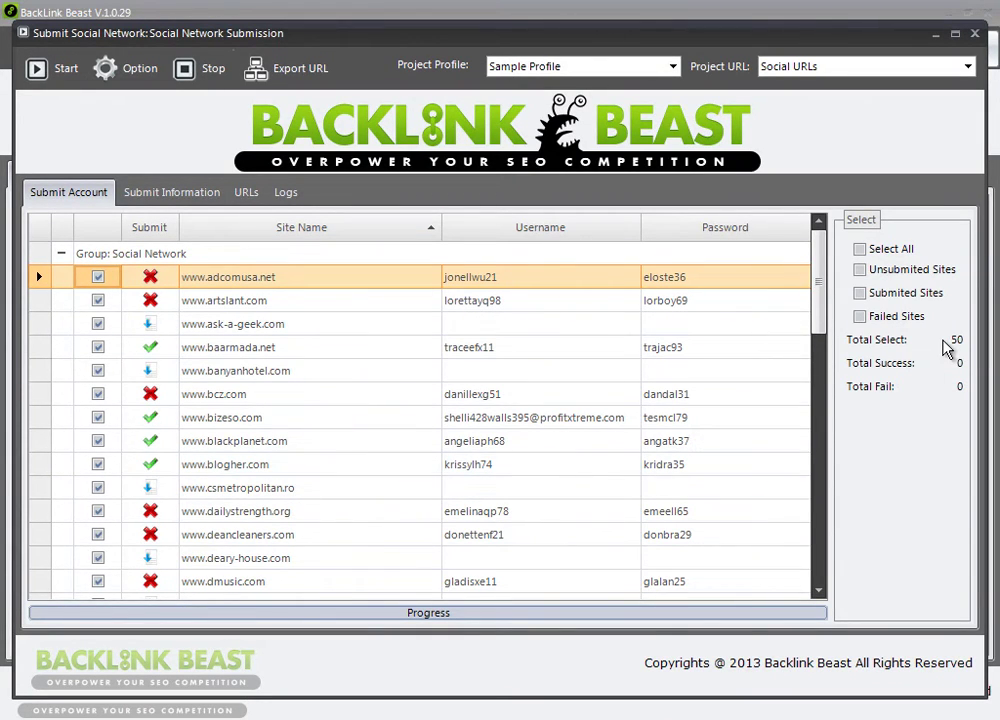
pyautogui.click(173, 197)
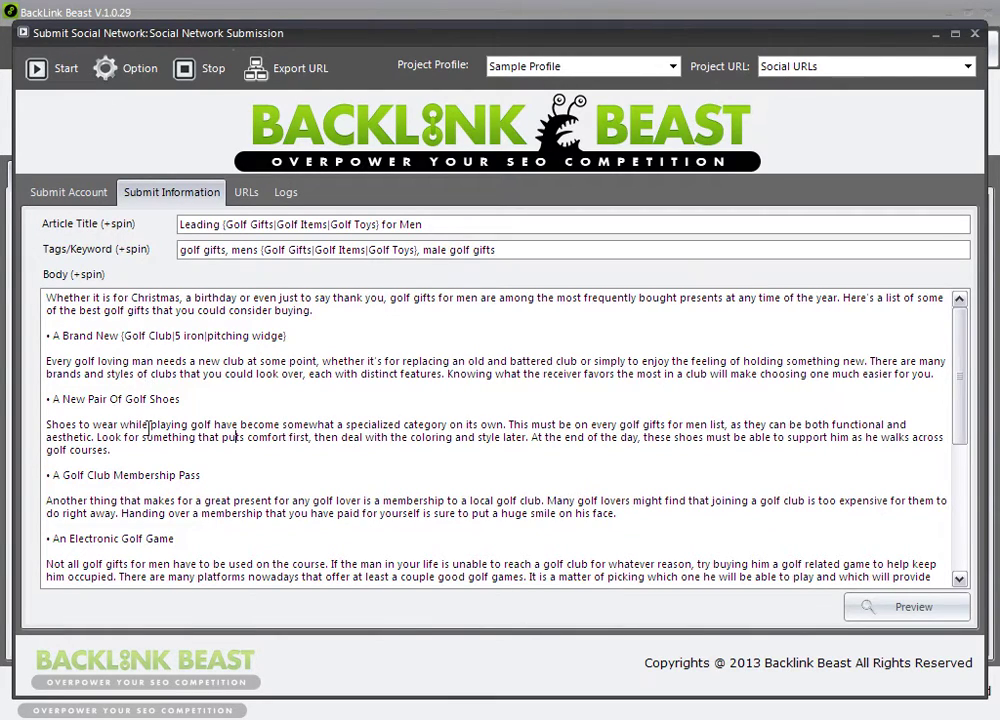
# - Turn the golf shoes paragraph in the article body into a braced spin block, with a copy of it as the second alternative
pyautogui.moveTo(45, 424)
pyautogui.mouseDown()
pyautogui.moveTo(125, 455)
pyautogui.moveTo(45, 424)
pyautogui.mouseUp()
pyautogui.hotkey('ctrl', 'c')
pyautogui.click(122, 455)
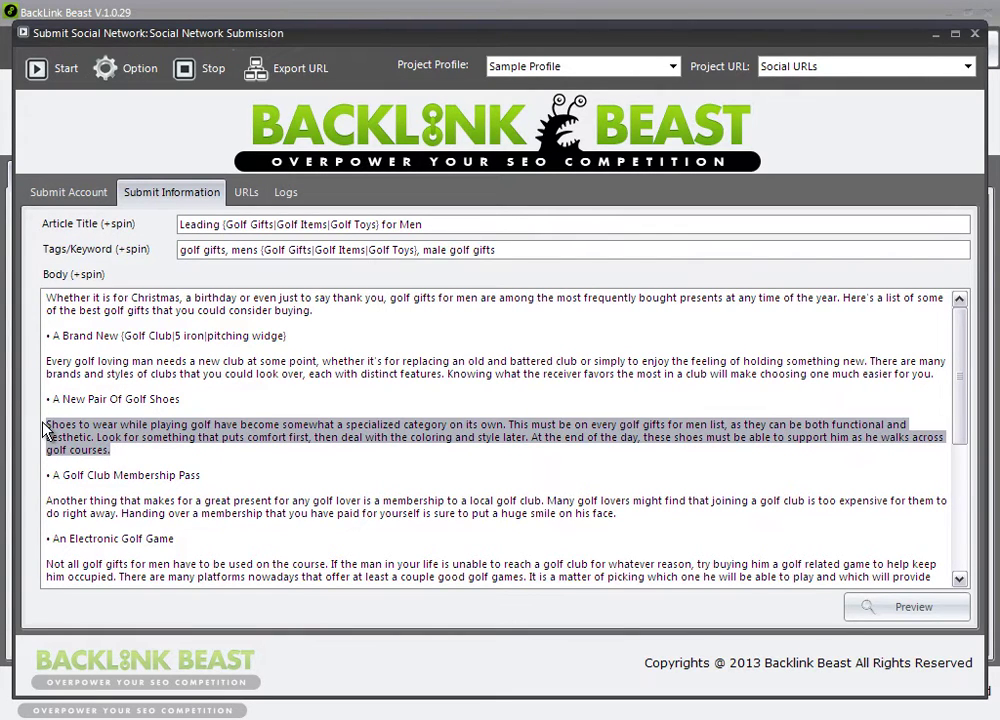
pyautogui.click(318, 476)
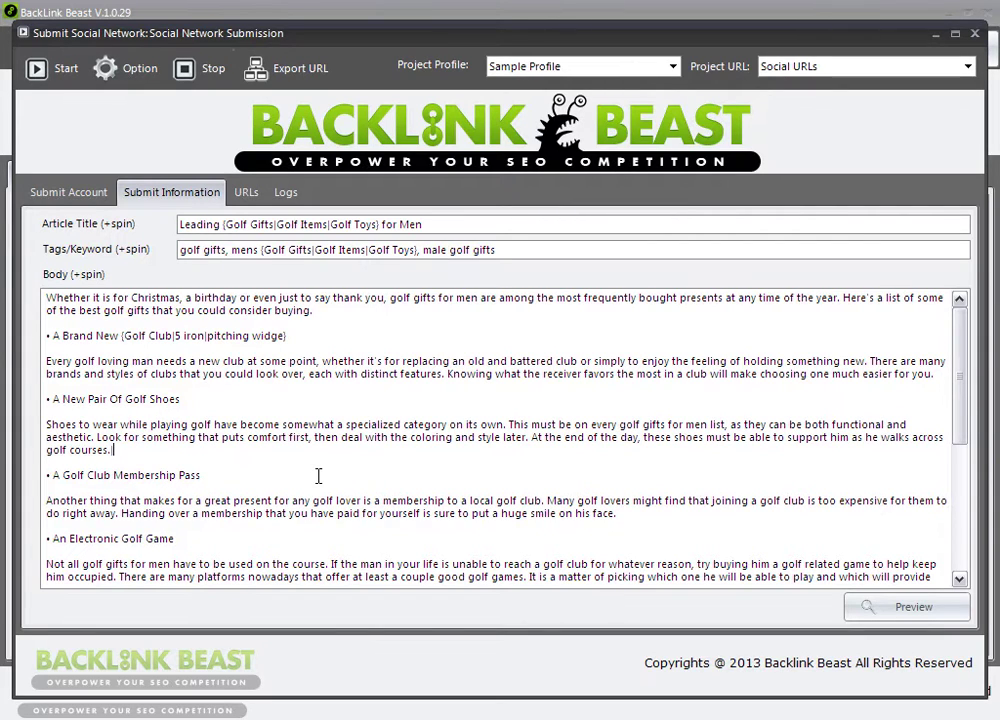
pyautogui.hotkey('ctrl', 'v')
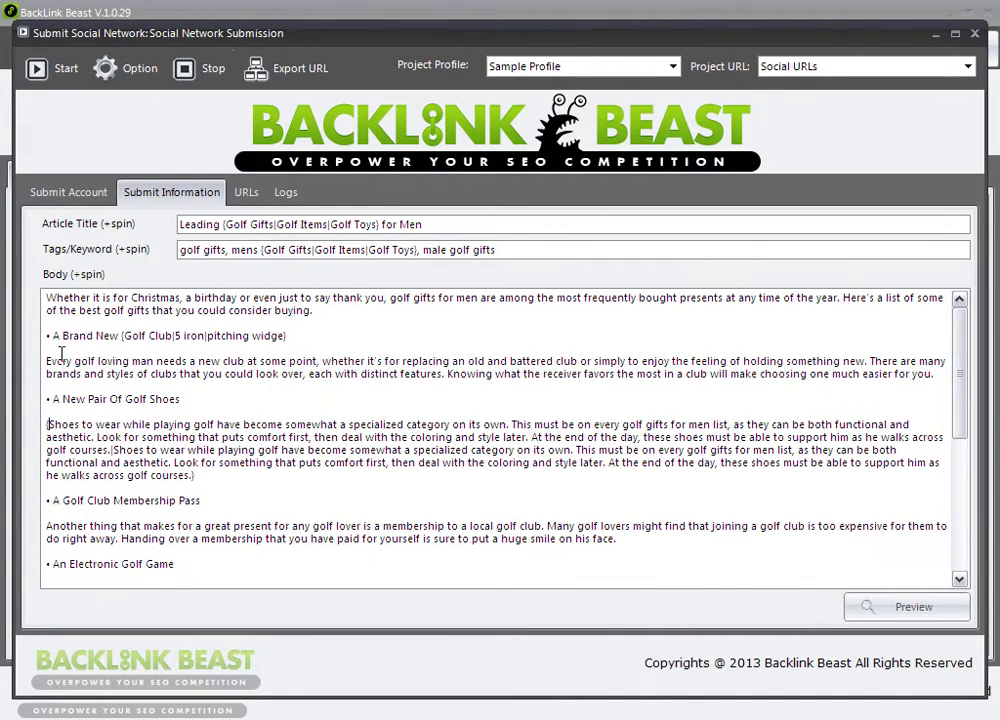
# - Move the "Every golf loving man" paragraph into the spin block as its second alternative and delete the "A New Pair Of Golf Shoes" heading
pyautogui.keyDown('shift'); pyautogui.click(943, 385); pyautogui.keyUp('shift')
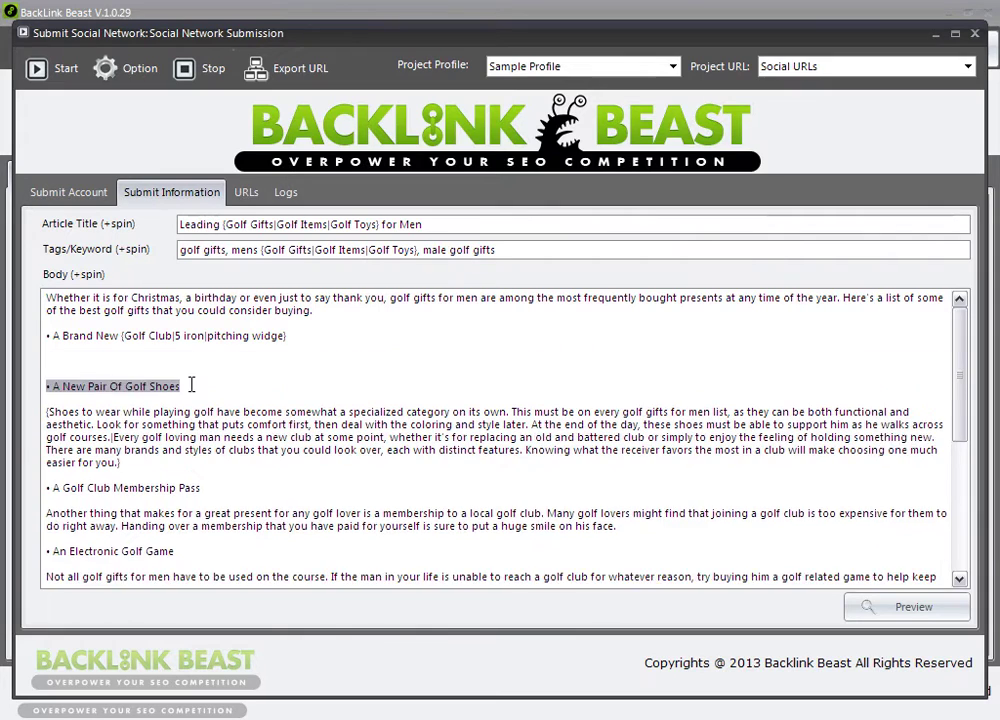
pyautogui.press('Delete')
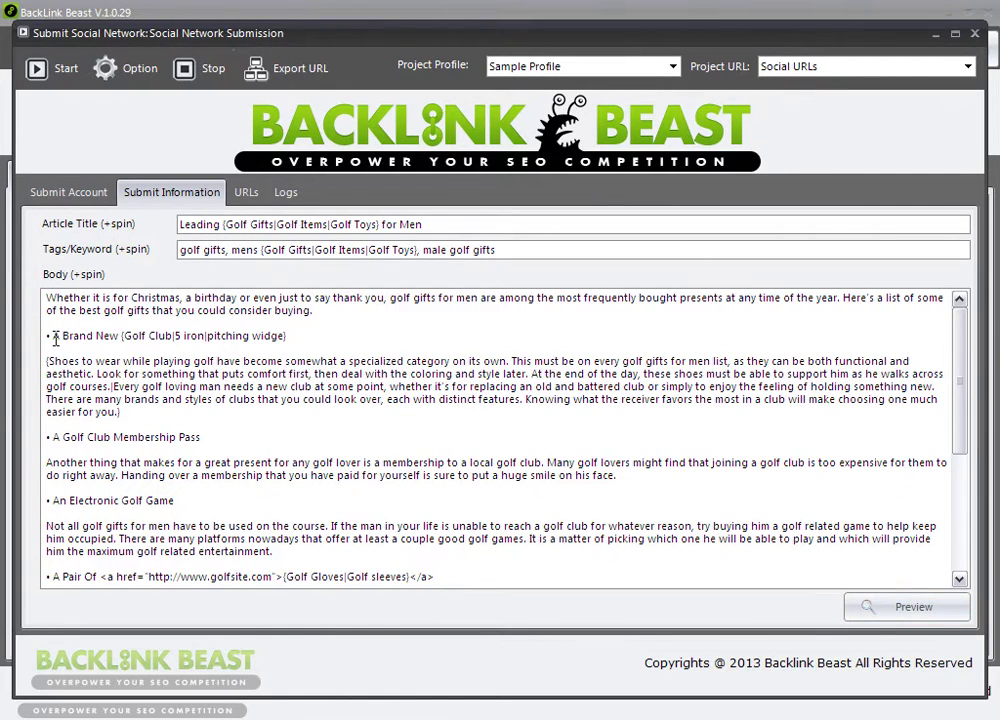
pyautogui.moveTo(55, 337); pyautogui.dragTo(300, 340)
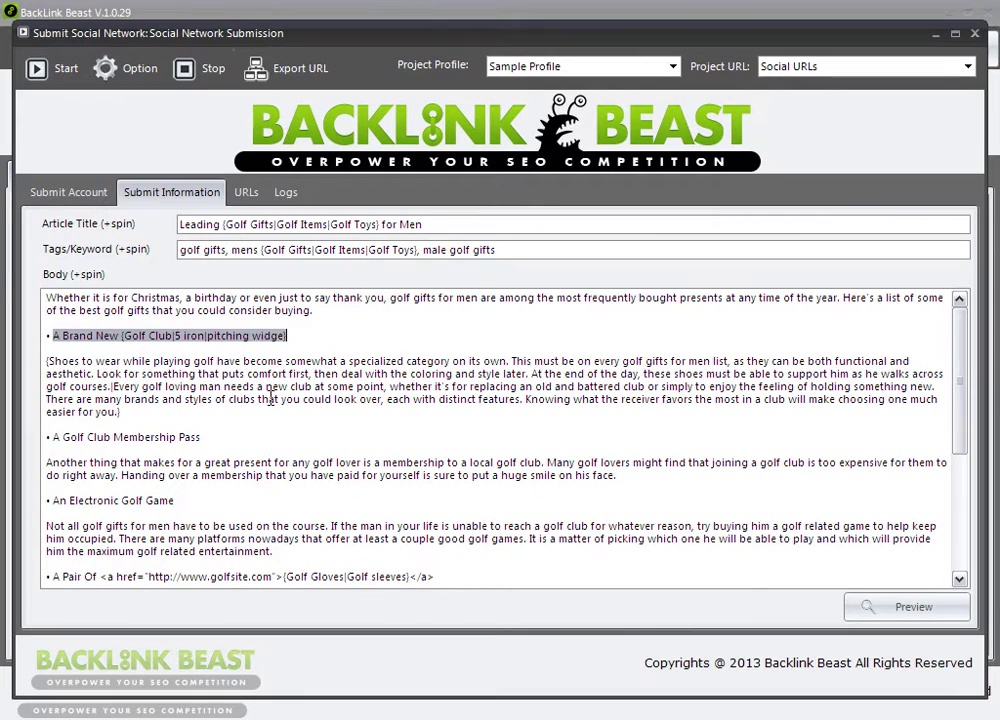
# - Preview the article repeatedly to compare how the title, tags and paragraph under the "A Brand New" heading are spun
pyautogui.click(850, 607)
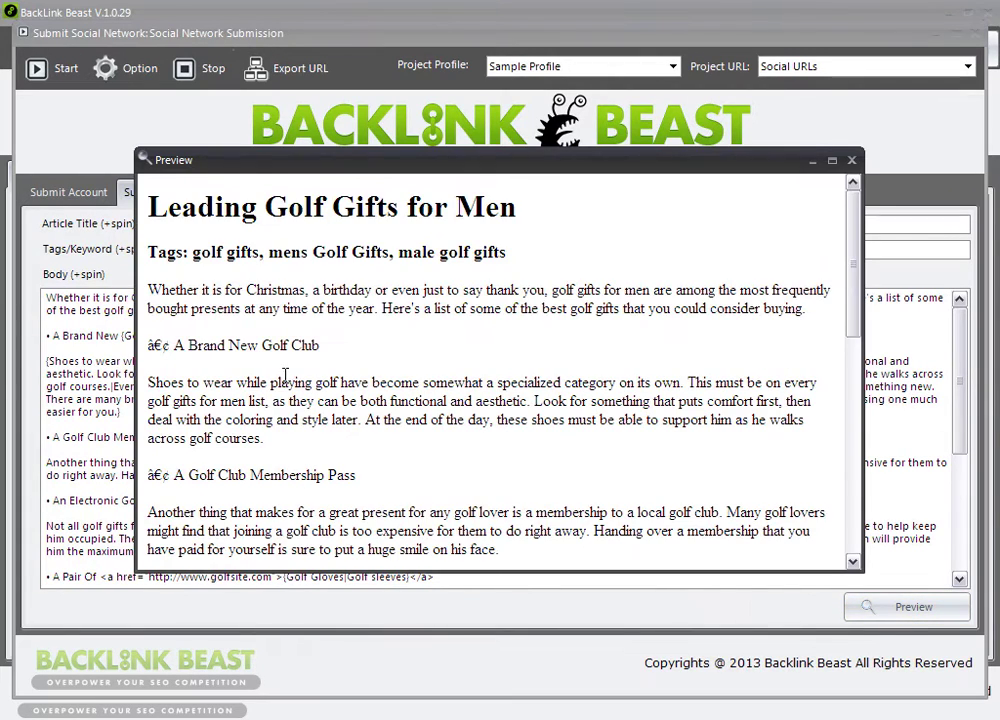
pyautogui.scroll(-1, 440, 428)
pyautogui.scroll(1, 440, 428)
pyautogui.moveTo(150, 382); pyautogui.dragTo(262, 438)
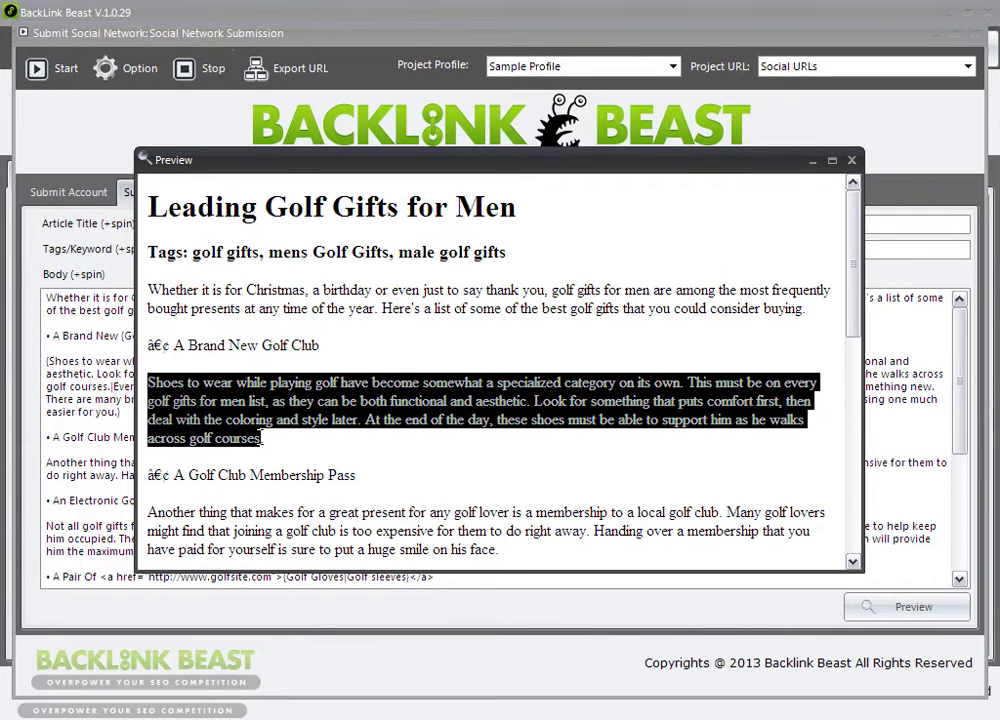
pyautogui.click(851, 160)
pyautogui.click(913, 607)
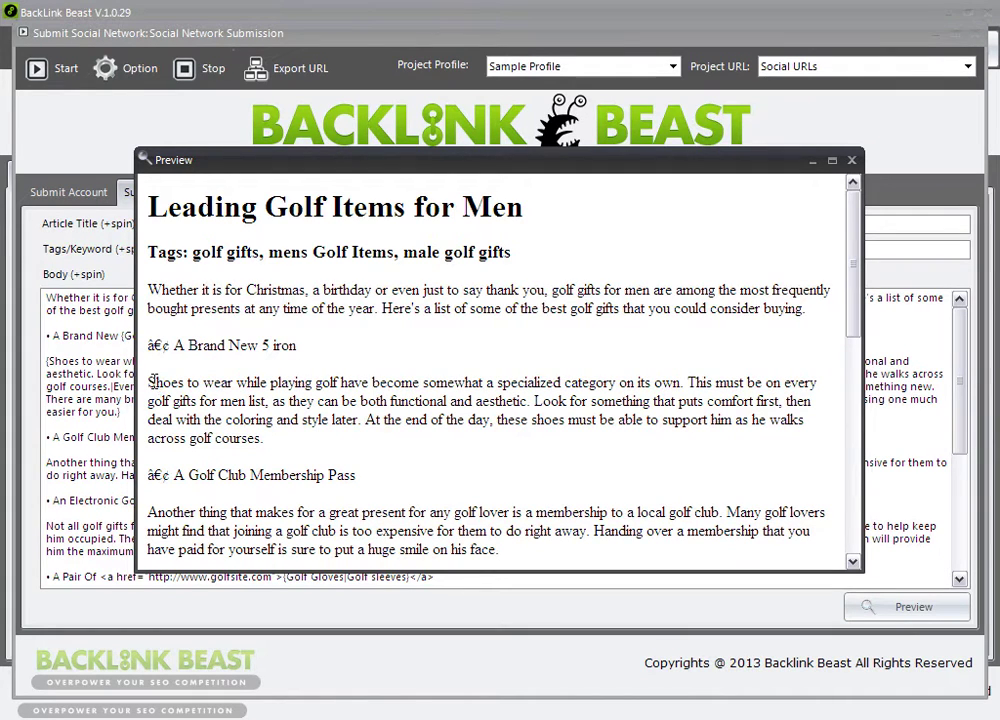
pyautogui.click(851, 160)
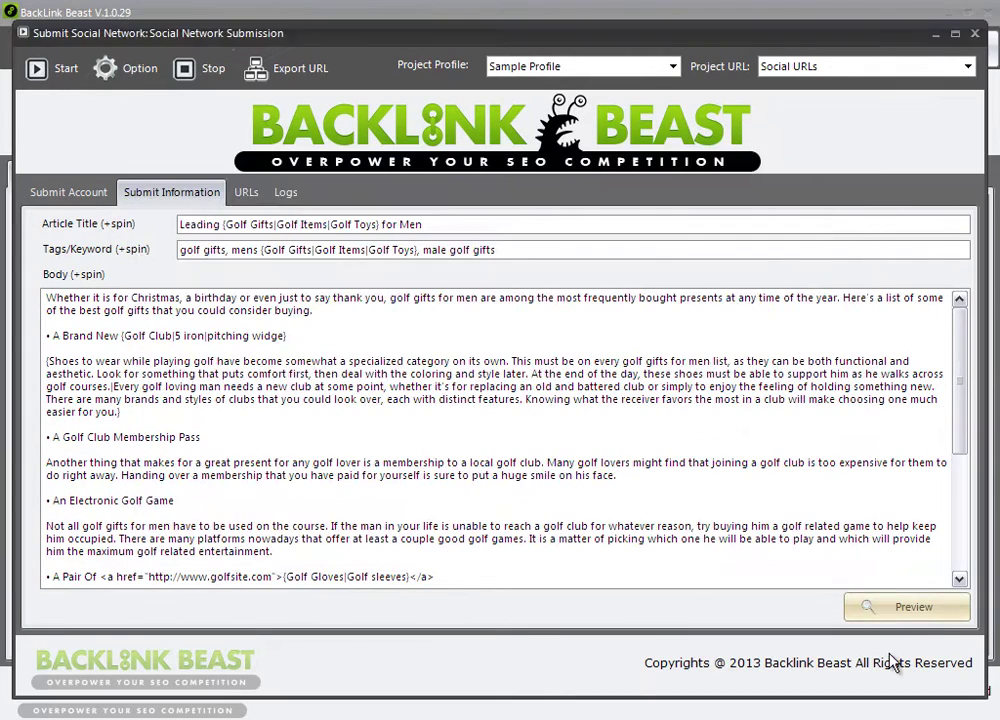
pyautogui.click(911, 603)
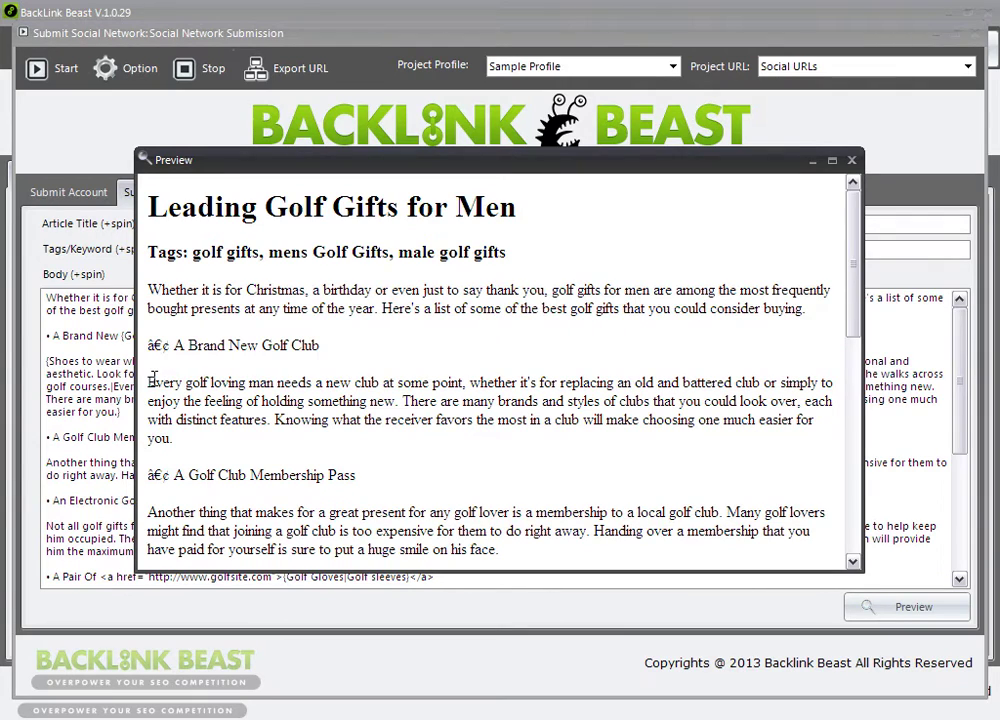
pyautogui.moveTo(153, 381); pyautogui.dragTo(88, 405)
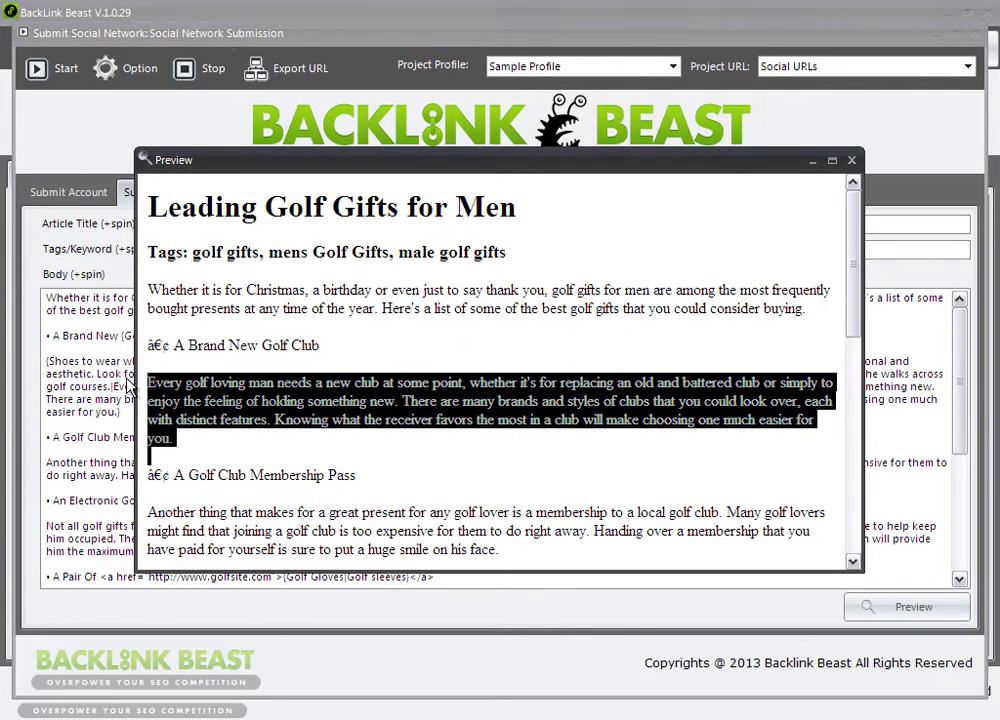
pyautogui.click(851, 160)
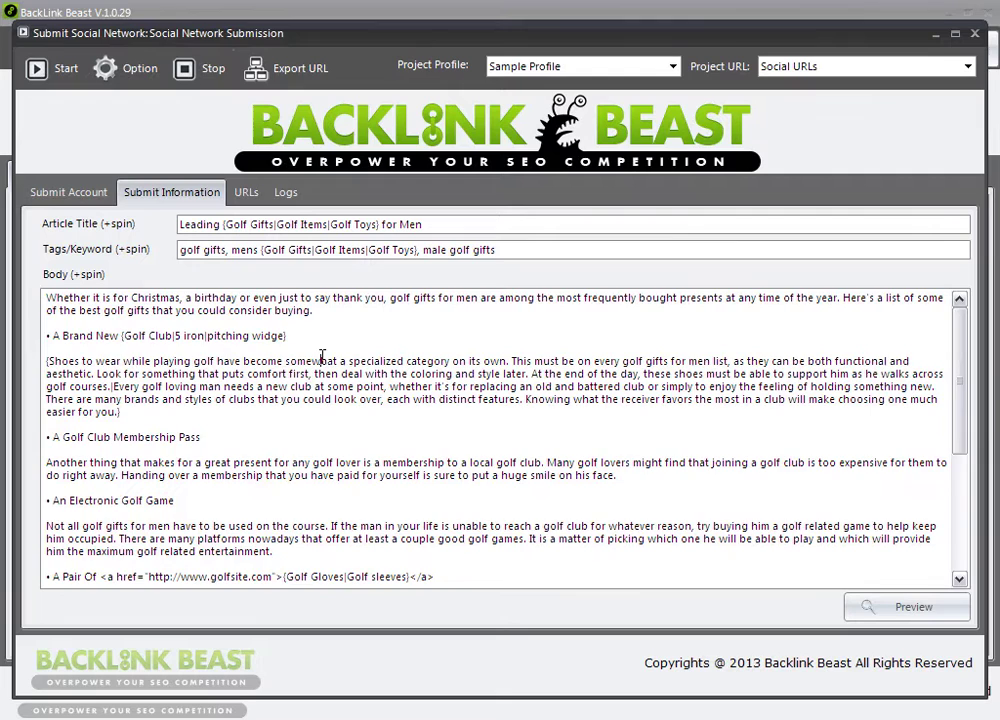
pyautogui.scroll(-2, 324, 357)
pyautogui.moveTo(440, 501); pyautogui.dragTo(100, 501)
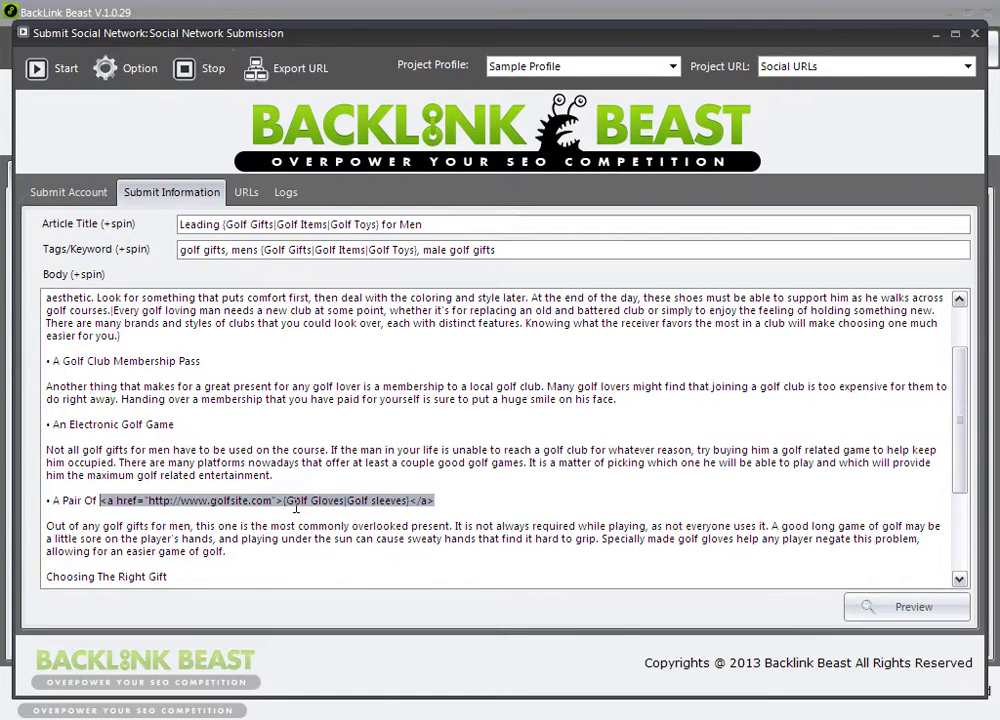
pyautogui.moveTo(284, 500); pyautogui.dragTo(410, 500)
pyautogui.scroll(-4, 524, 459)
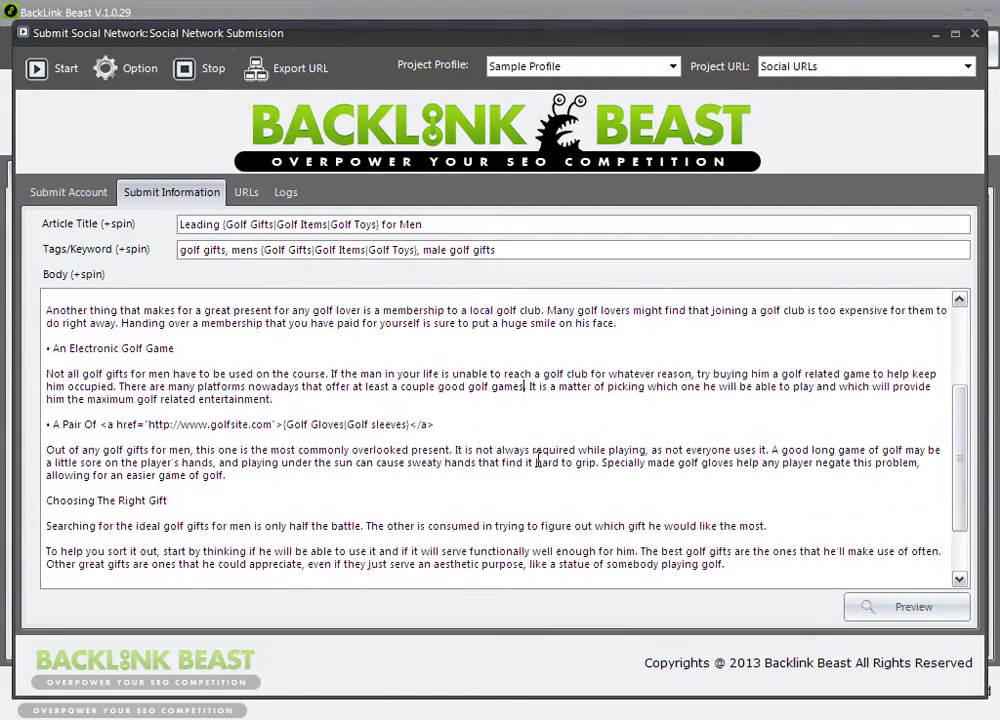
pyautogui.moveTo(349, 527); pyautogui.dragTo(670, 528)
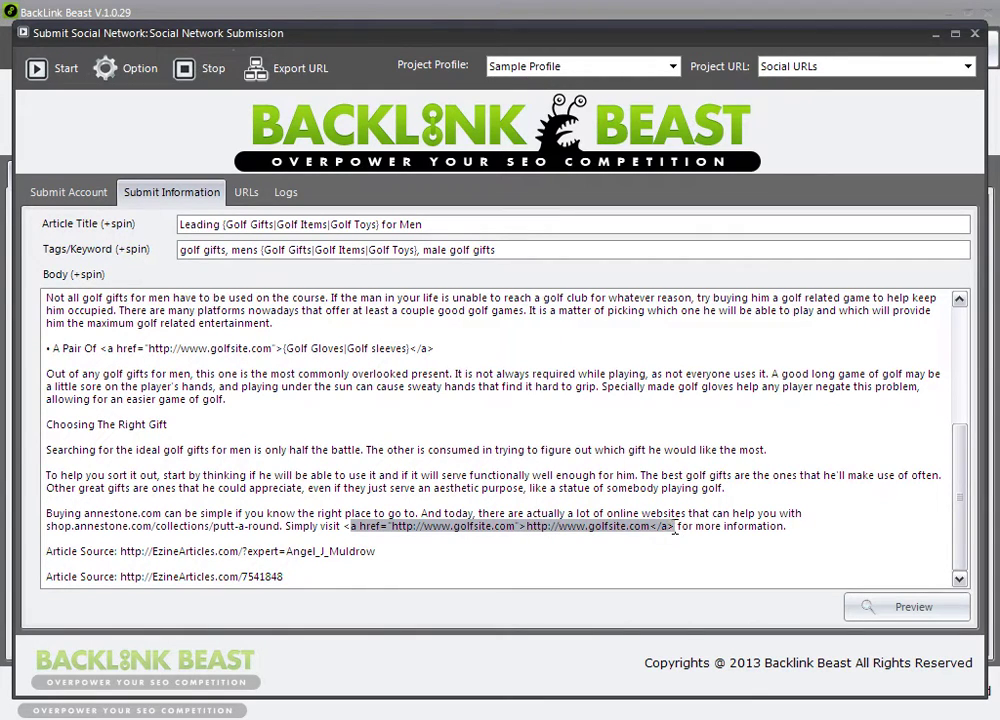
# - Check the anchor text of the closing golfsite.com link, review the site account list, and close the Social Network Submission project
pyautogui.moveTo(527, 528); pyautogui.dragTo(657, 528)
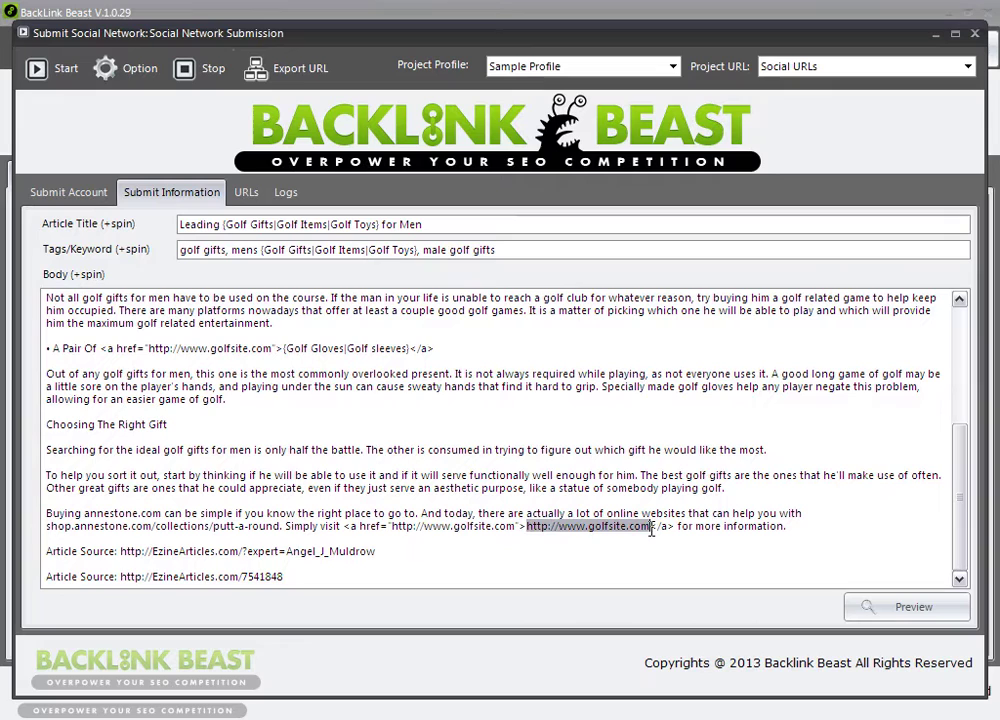
pyautogui.click(400, 463)
pyautogui.click(80, 200)
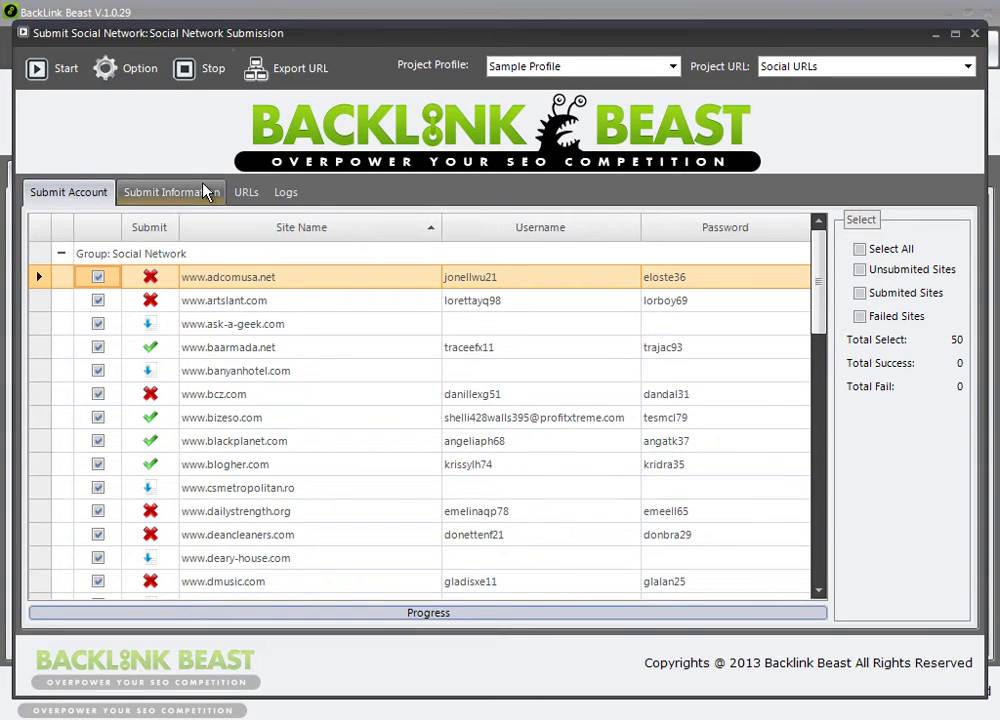
pyautogui.click(975, 33)
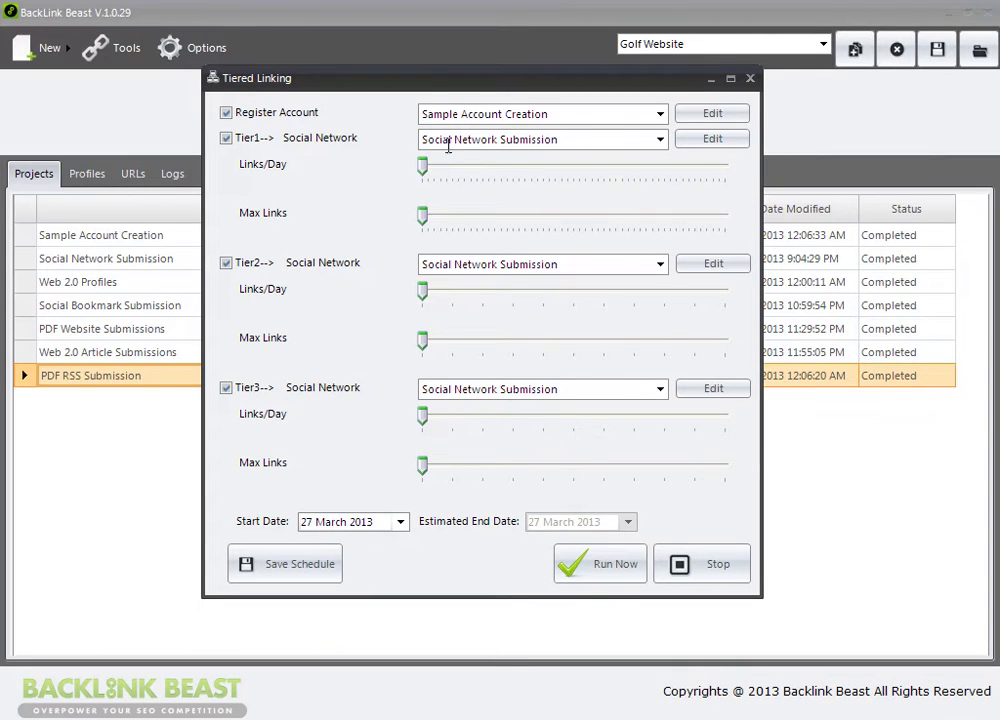
# - Set Tier 1 to 9 links per day and a maximum of 13 links
pyautogui.moveTo(428, 172); pyautogui.dragTo(478, 170)
pyautogui.moveTo(442, 218); pyautogui.dragTo(505, 220)
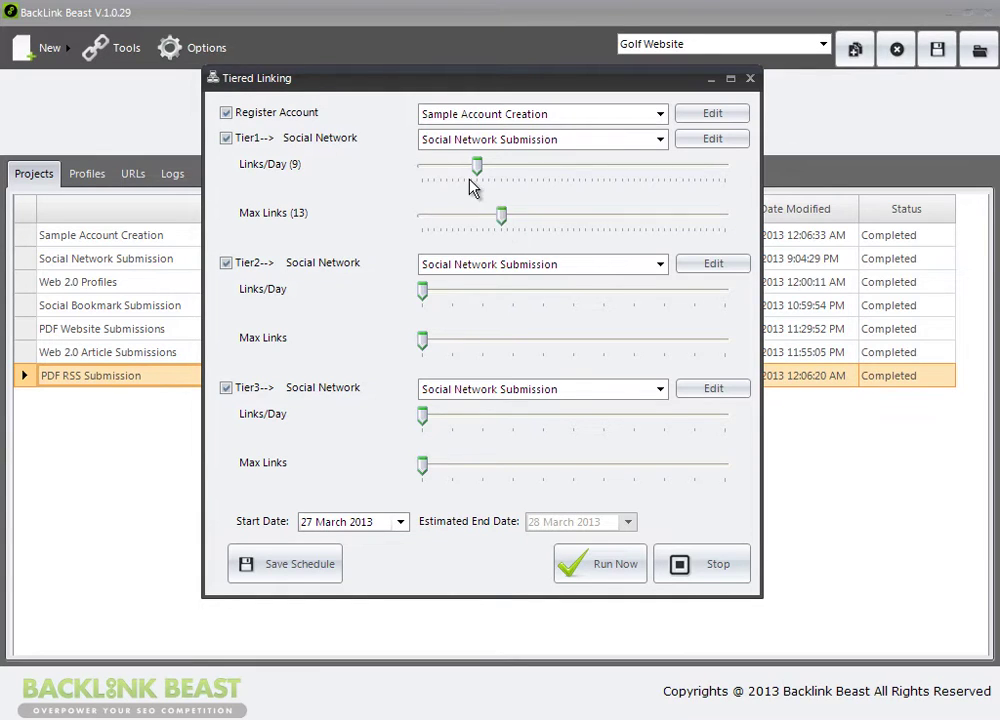
pyautogui.moveTo(478, 165)
pyautogui.mouseDown()
pyautogui.moveTo(730, 177)
pyautogui.moveTo(478, 190)
pyautogui.mouseUp()
# - Disable Tier 3 and assign the Web 2.0 Profiles project to Tier 2
pyautogui.click(227, 389)
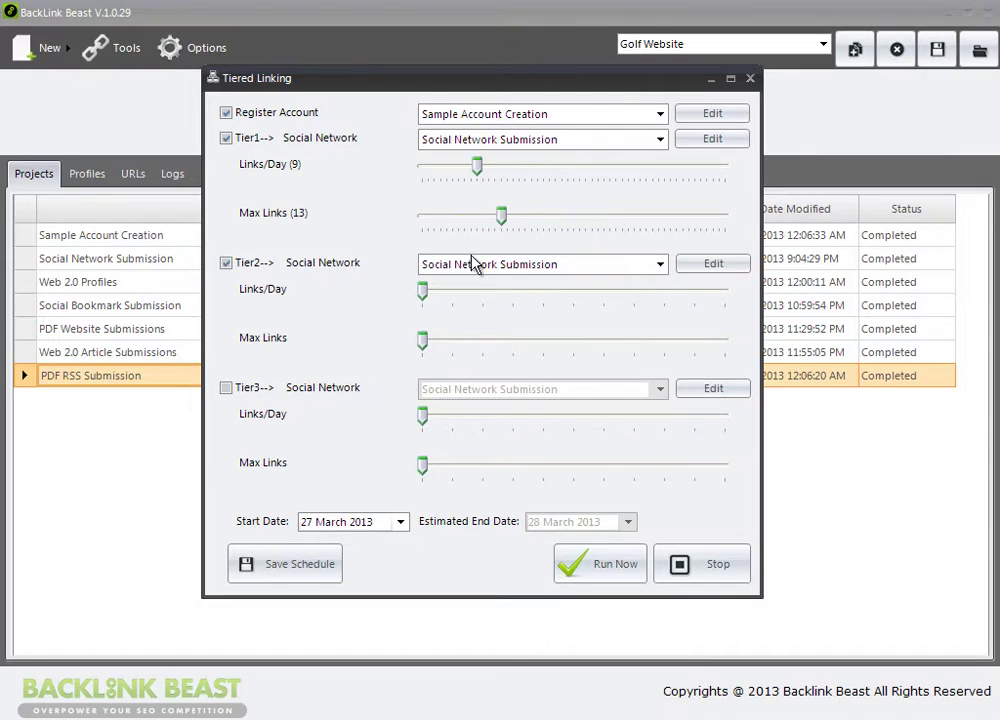
pyautogui.click(661, 266)
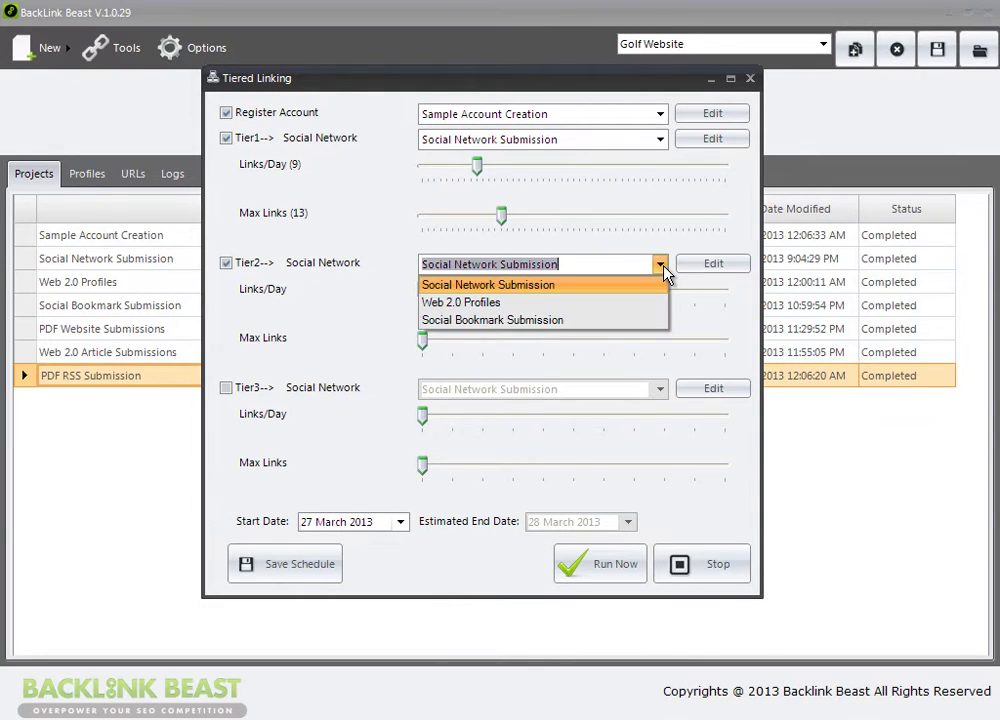
pyautogui.click(632, 303)
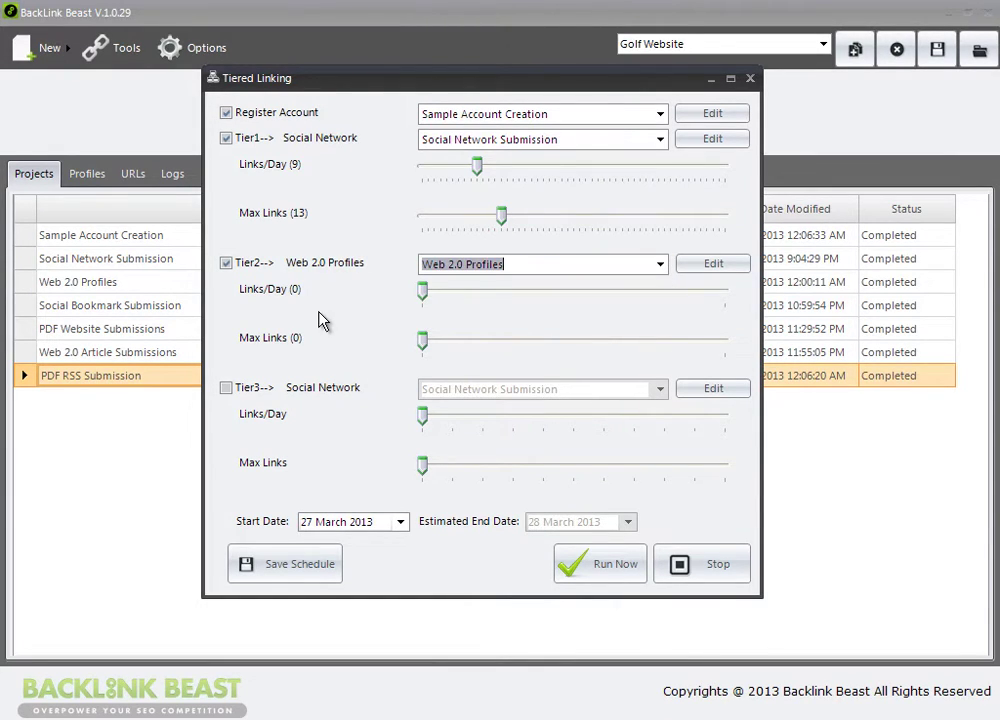
# - Edit the Tier 2 Web 2.0 Profiles project, sorting its sites by username in descending order and selecting the ten sites with account credentials
pyautogui.click(714, 270)
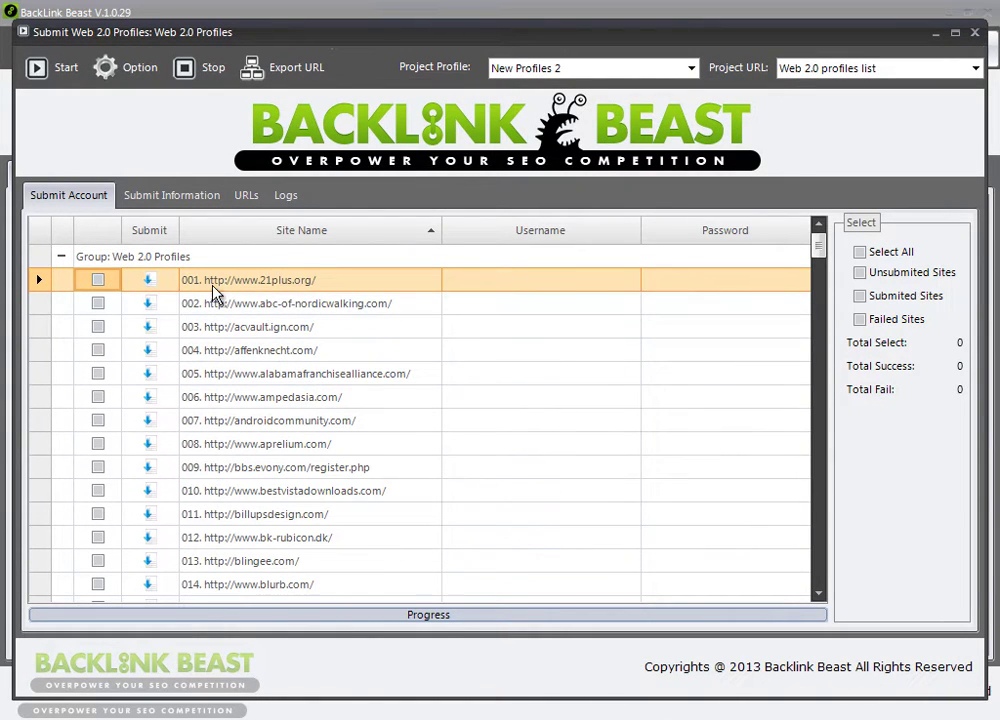
pyautogui.moveTo(820, 250); pyautogui.dragTo(453, 217)
pyautogui.click(547, 233)
pyautogui.click(98, 280)
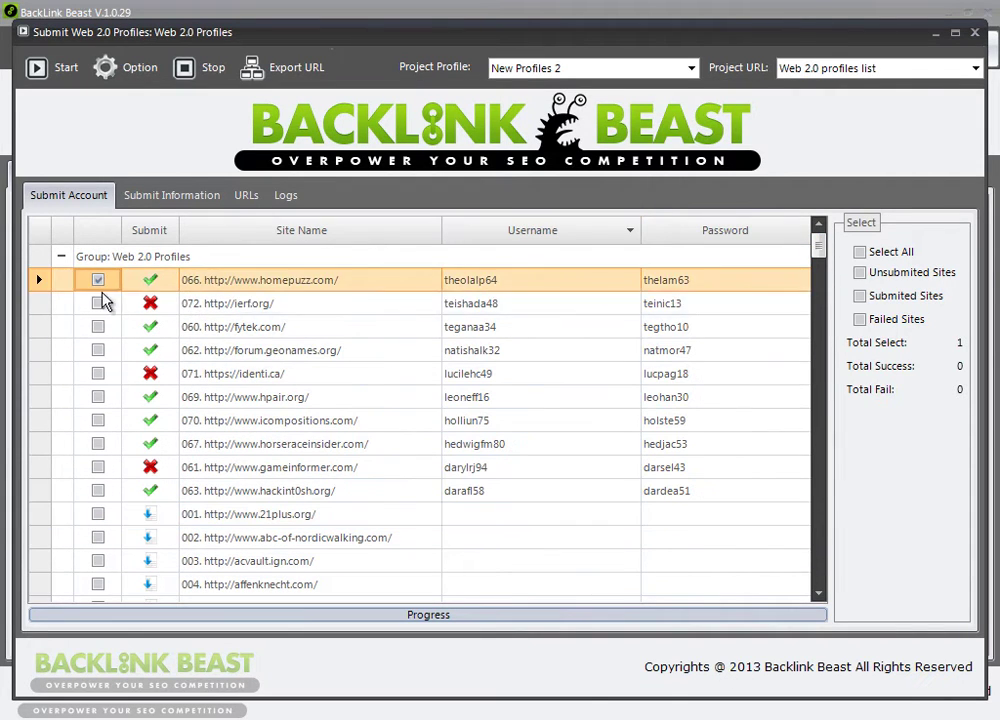
pyautogui.click(98, 303)
pyautogui.click(98, 326)
pyautogui.click(98, 350)
pyautogui.click(98, 373)
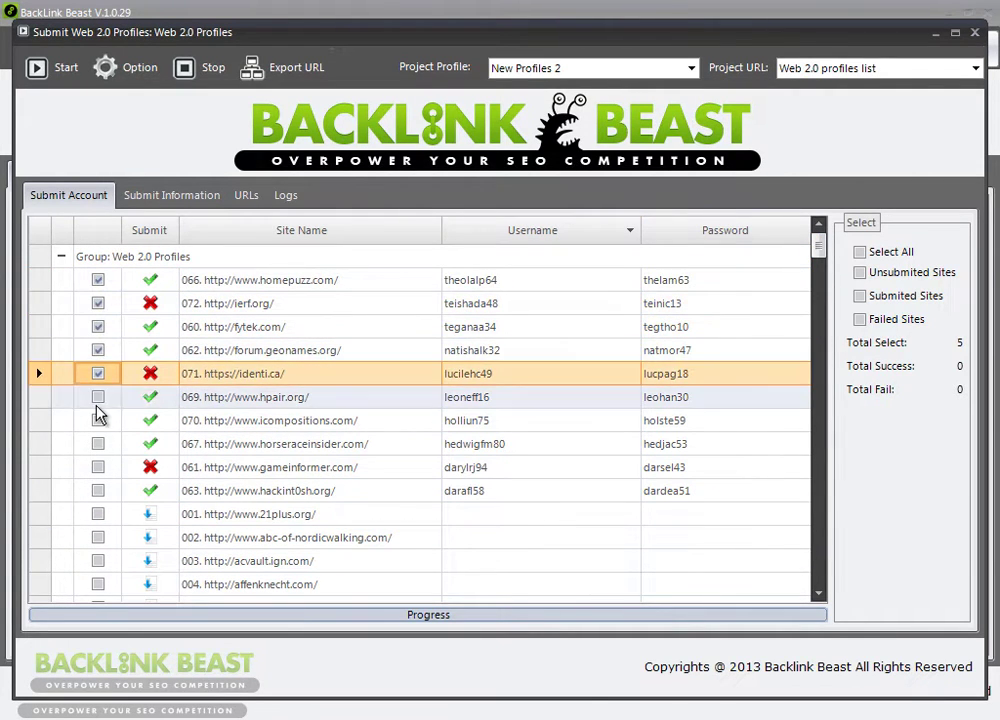
pyautogui.click(98, 397)
pyautogui.click(98, 420)
pyautogui.click(98, 443)
pyautogui.click(98, 467)
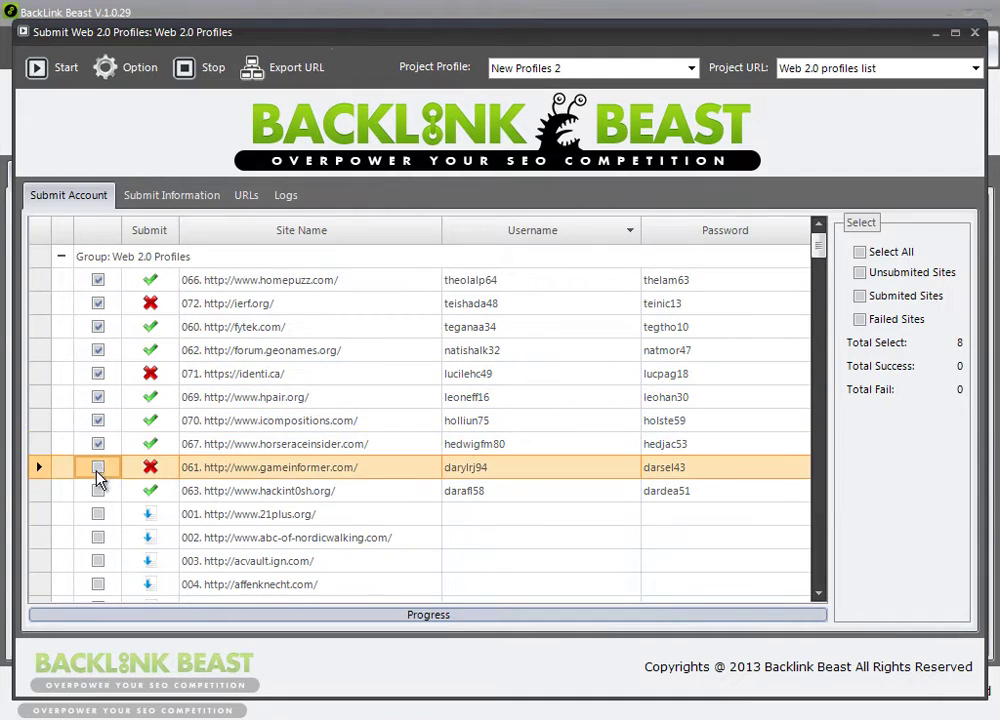
pyautogui.click(98, 490)
# - Review the #LINK# placeholder at the end of the Bio/About Me text in the project's submission information
pyautogui.click(172, 200)
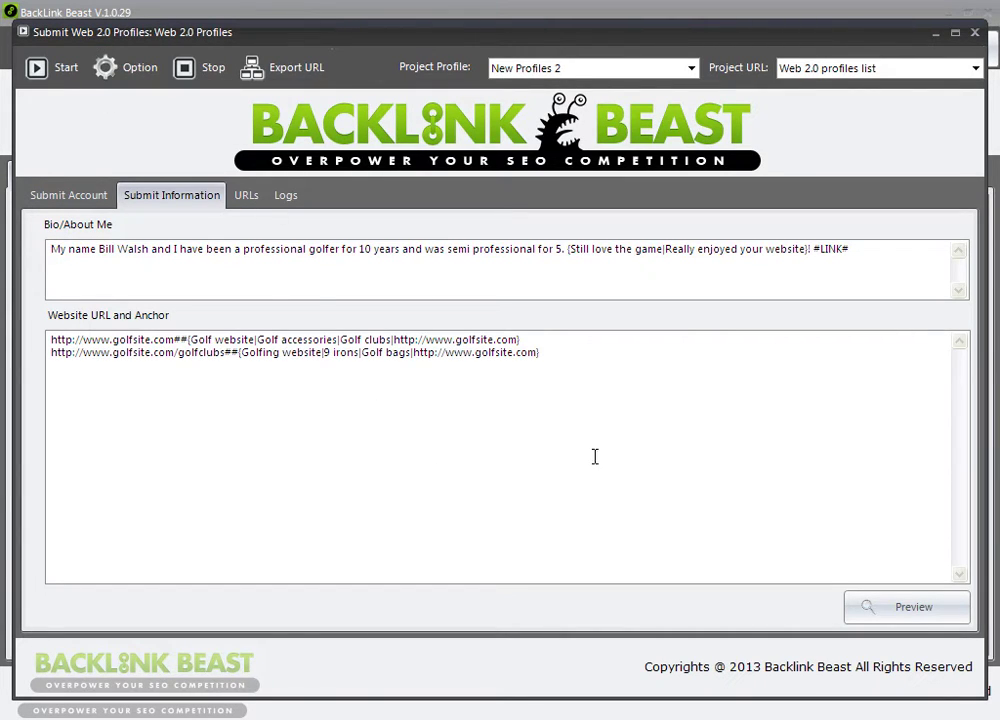
pyautogui.moveTo(815, 249); pyautogui.dragTo(864, 250)
pyautogui.click(852, 267)
pyautogui.moveTo(173, 341); pyautogui.dragTo(3, 352)
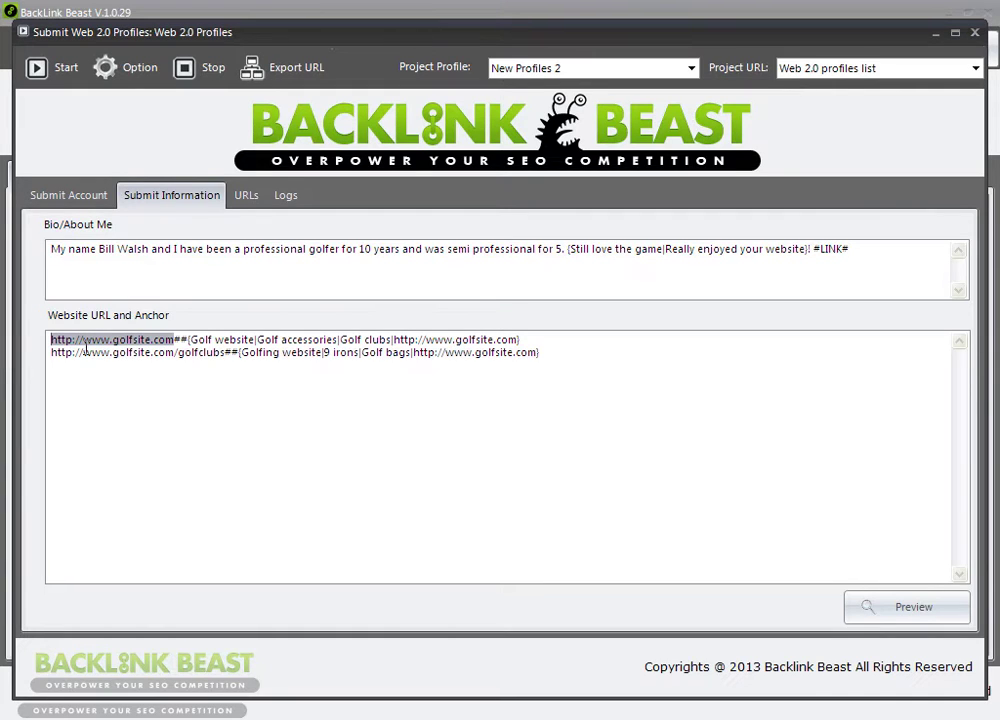
pyautogui.write('%')
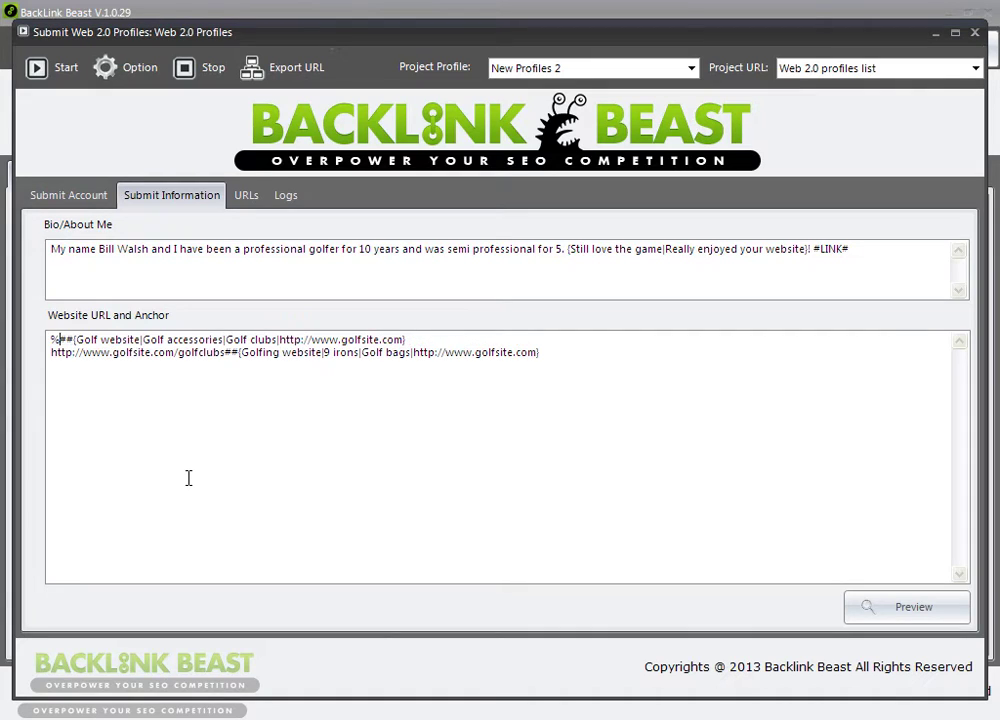
pyautogui.write('rANDOML')
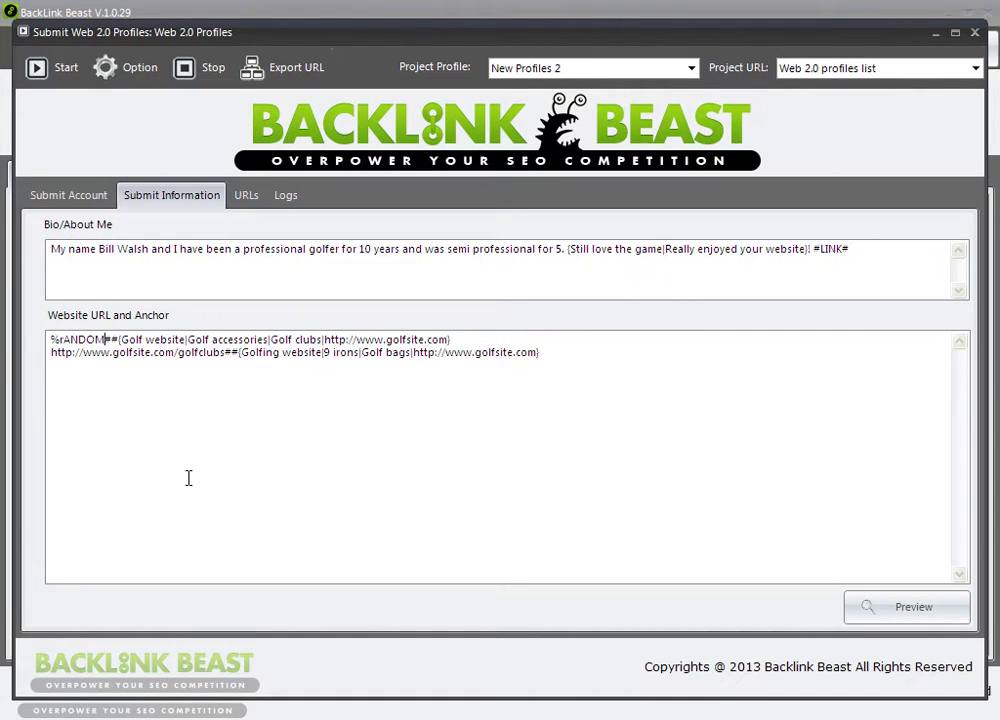
pyautogui.write('INK')
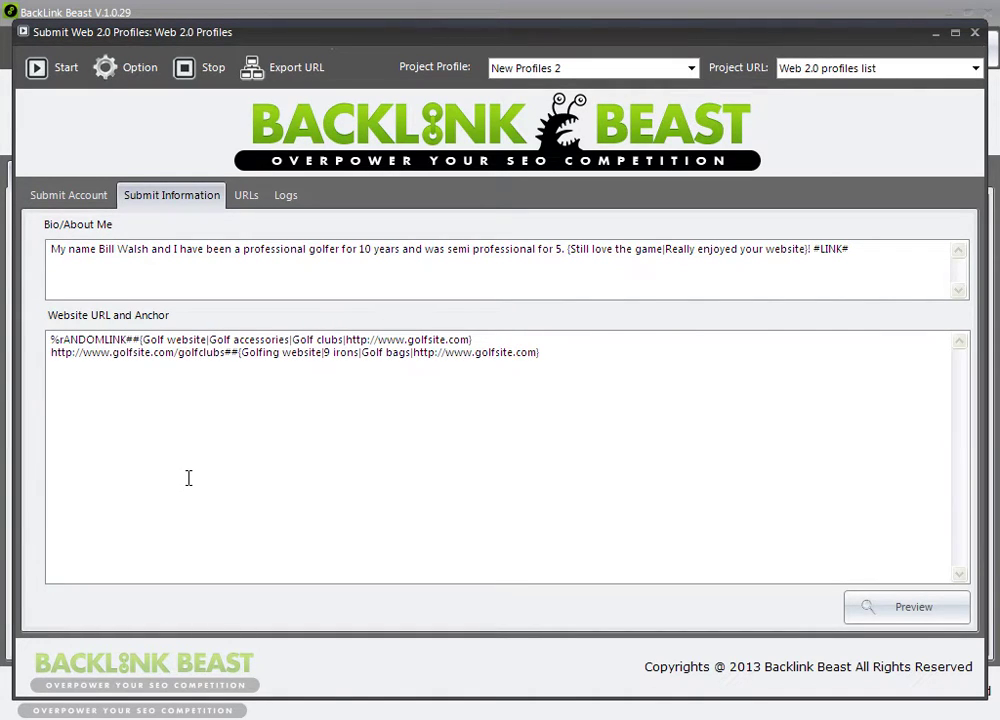
pyautogui.write('%')
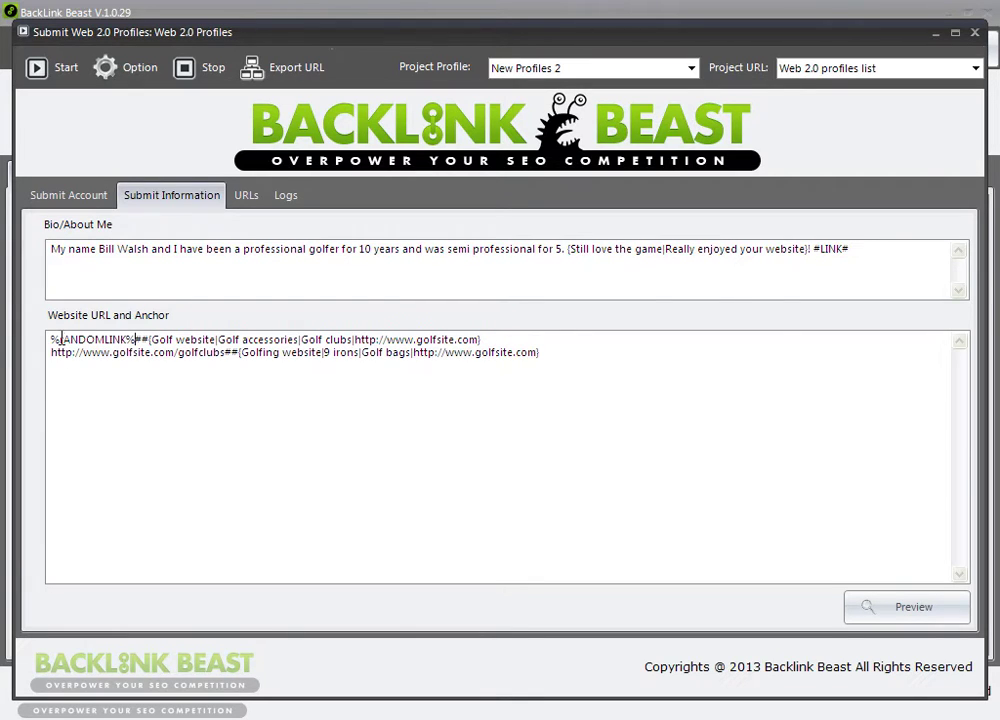
pyautogui.click(59, 340)
pyautogui.press('Delete')
pyautogui.write('R')
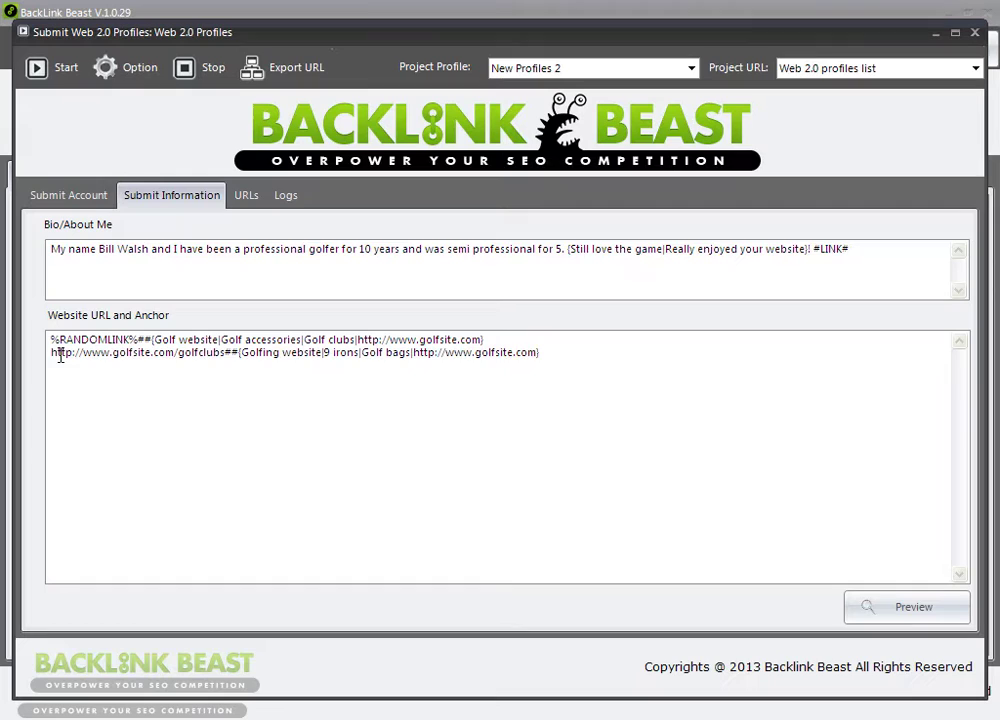
# - Delete the golfclubs line and cut the first line's anchor spin block to {Golf website|Golf accessories|Golf clubs}
pyautogui.moveTo(59, 355); pyautogui.dragTo(630, 379)
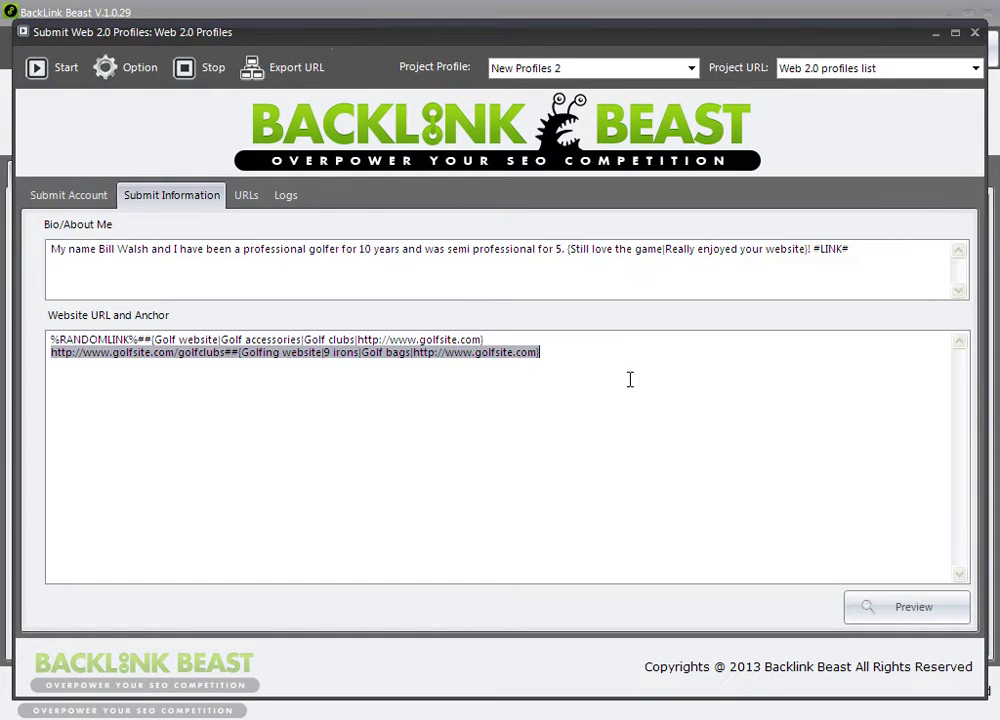
pyautogui.press('Delete')
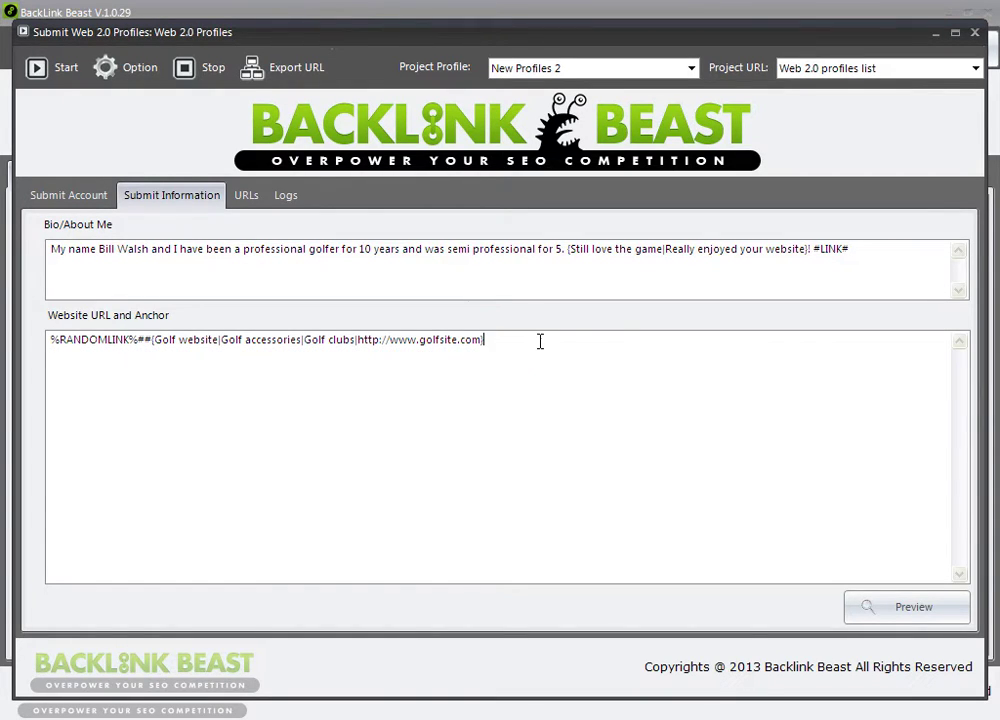
pyautogui.moveTo(359, 340); pyautogui.dragTo(553, 388)
pyautogui.press('Delete')
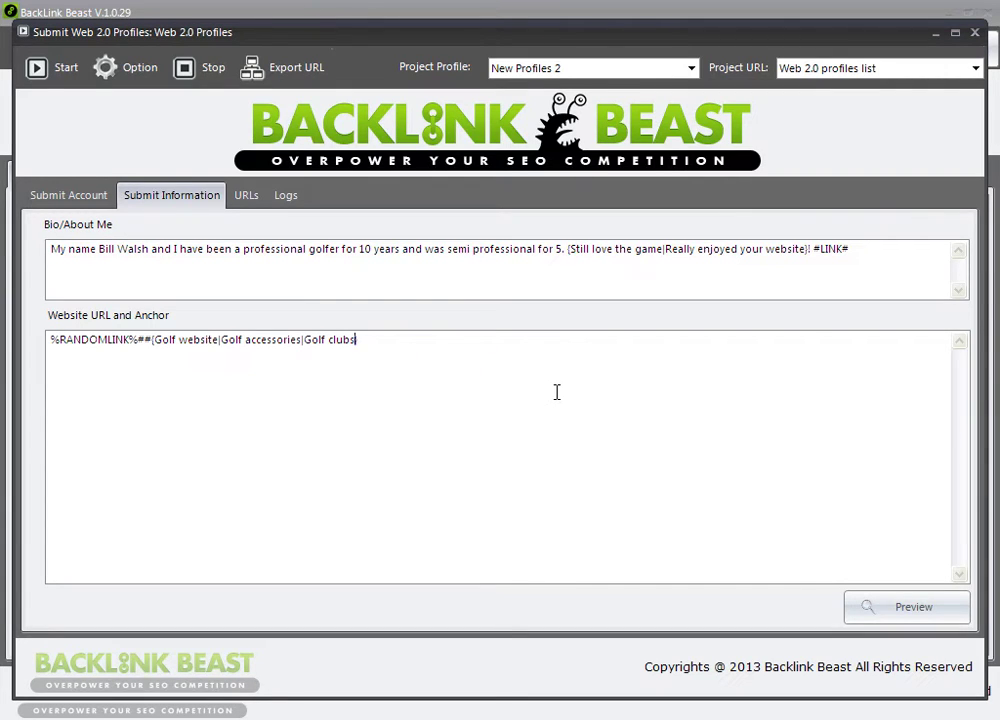
# - Review the anchor spin block and the %RANDOMLINK% placeholder, and close the Web 2.0 Profiles project
pyautogui.moveTo(360, 340); pyautogui.dragTo(151, 343)
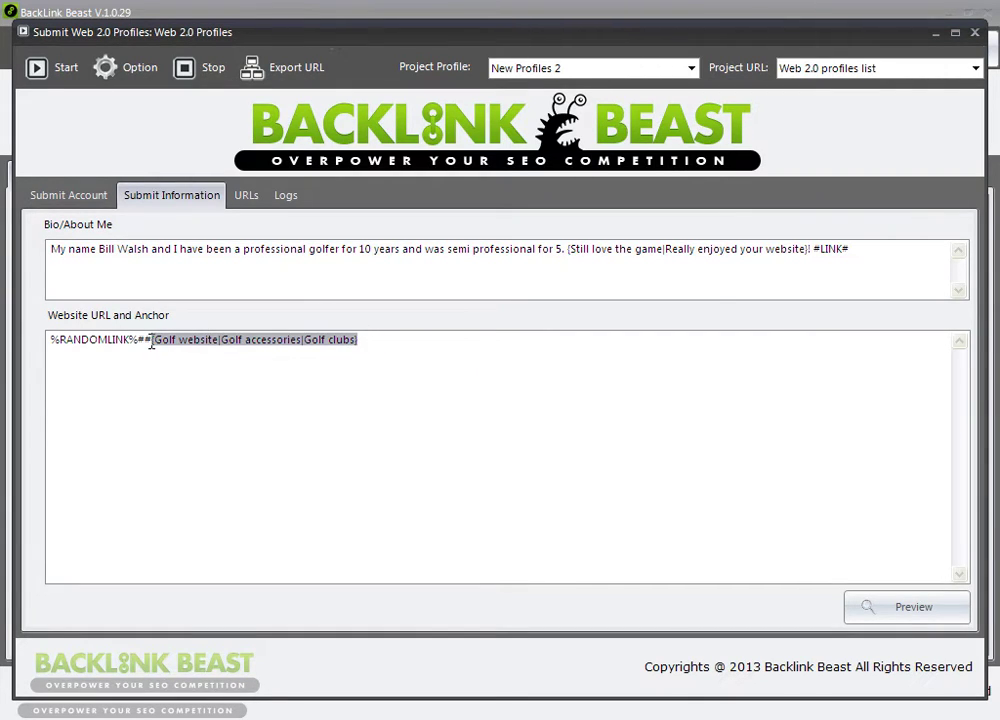
pyautogui.click(304, 345)
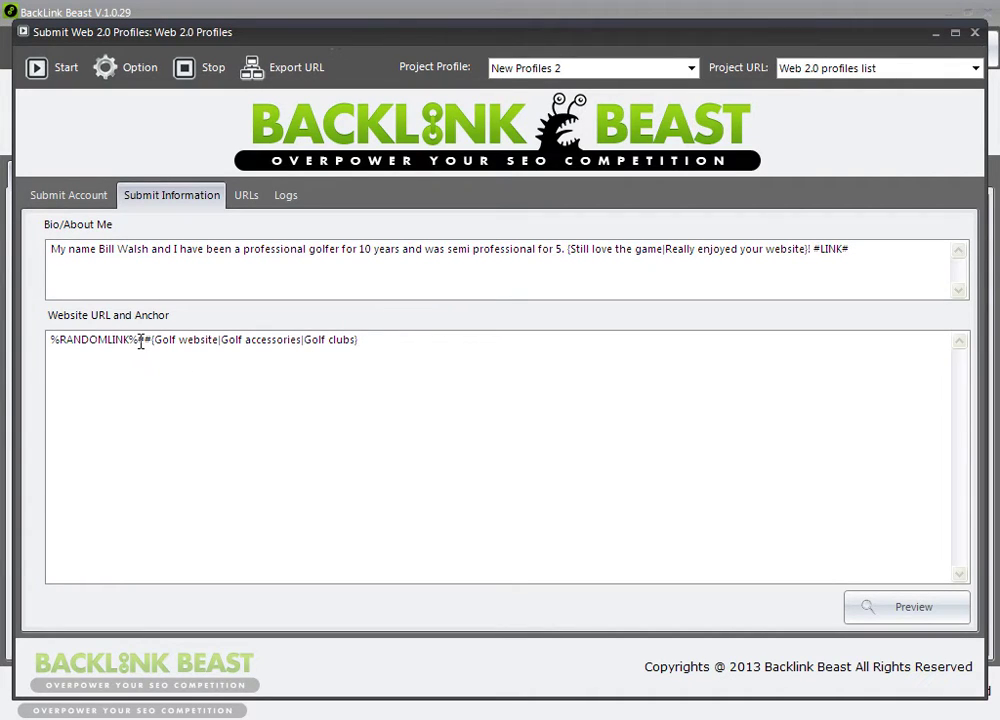
pyautogui.moveTo(139, 340); pyautogui.dragTo(27, 339)
pyautogui.click(201, 331)
pyautogui.moveTo(137, 340); pyautogui.dragTo(27, 345)
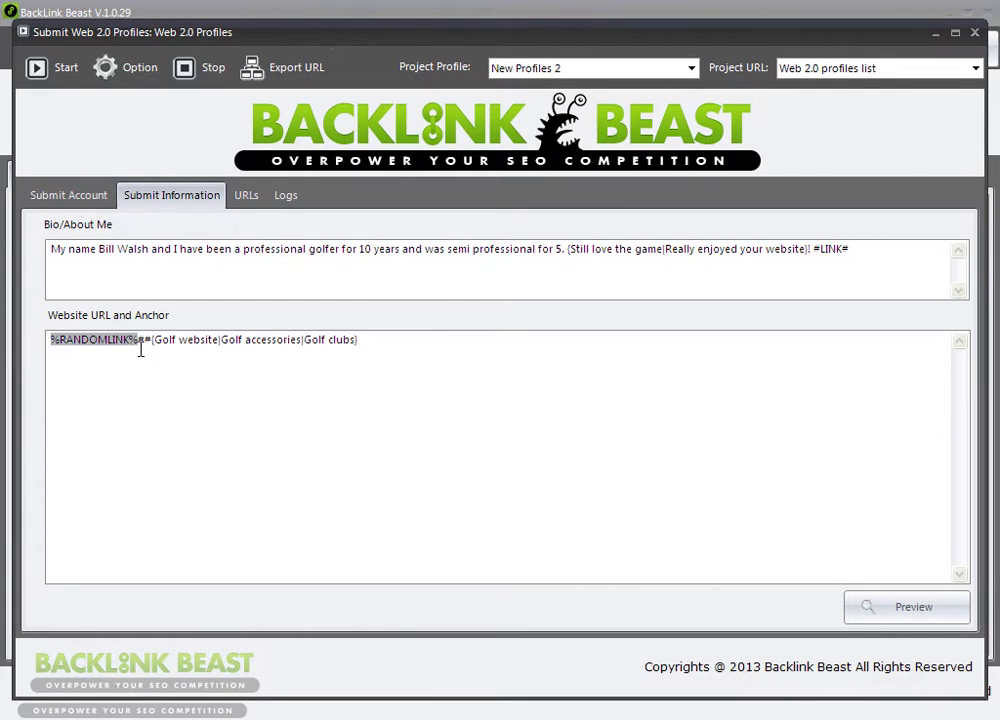
pyautogui.click(69, 355)
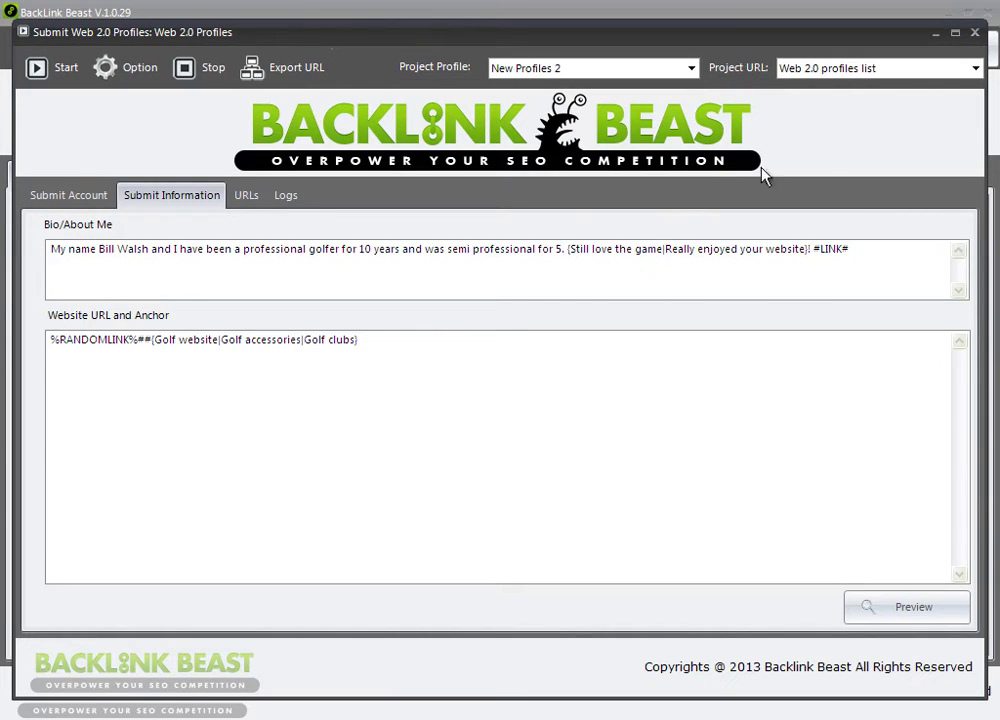
pyautogui.click(974, 32)
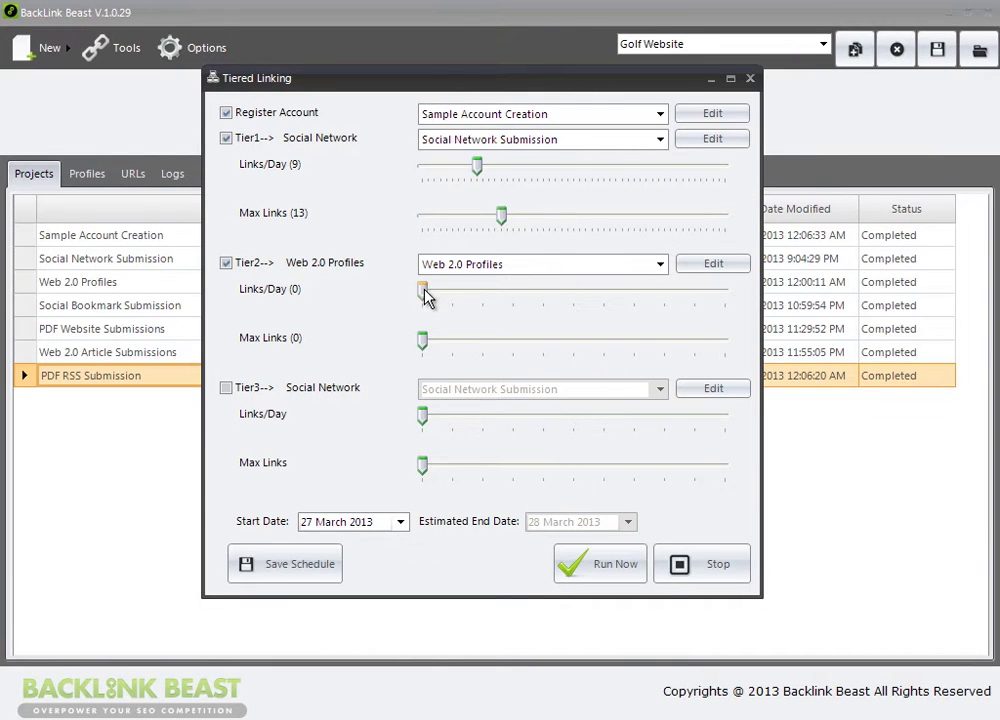
# - Set Tier 2 to 10 links per day and a maximum of 10 links, trying 9 links per day in between
pyautogui.moveTo(423, 290); pyautogui.dragTo(730, 303)
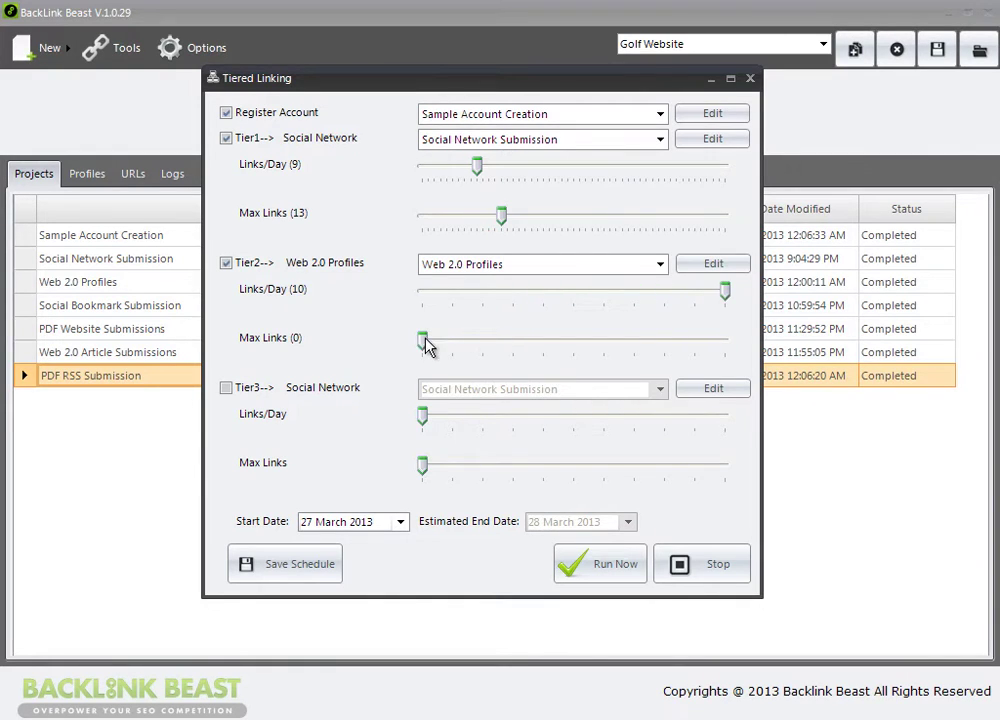
pyautogui.moveTo(426, 346); pyautogui.dragTo(722, 343)
pyautogui.moveTo(725, 290); pyautogui.dragTo(696, 290)
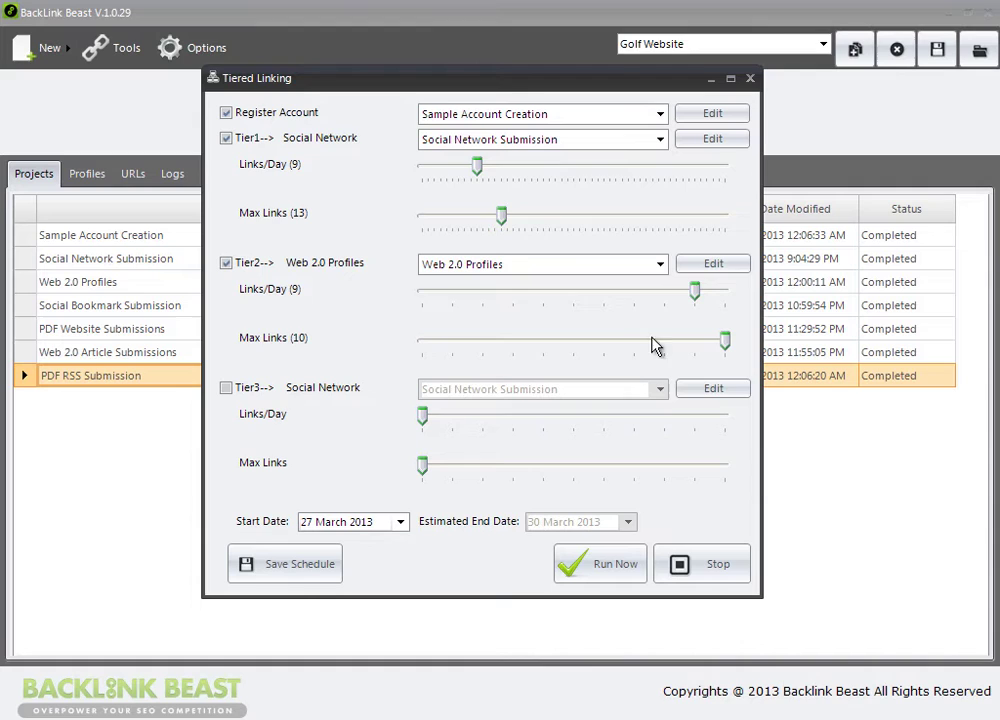
pyautogui.moveTo(696, 291); pyautogui.dragTo(728, 295)
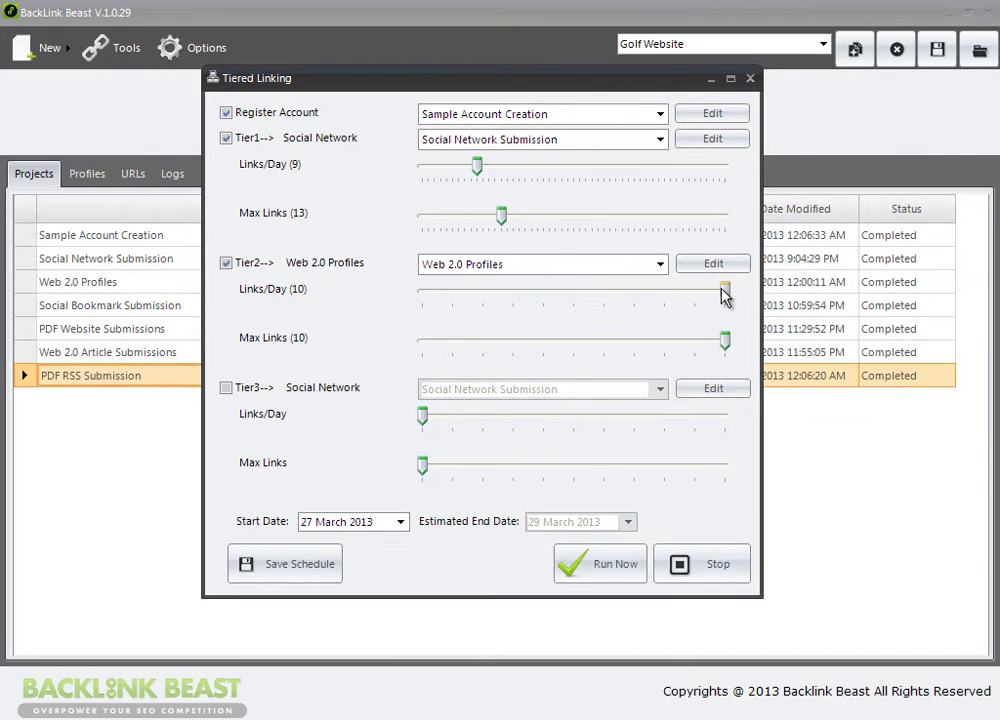
# - Lower Tier 2 to 3 links per day and a maximum of 3, and reduce both Tier 1 link limits
pyautogui.moveTo(724, 291); pyautogui.dragTo(513, 292)
pyautogui.moveTo(727, 340); pyautogui.dragTo(511, 348)
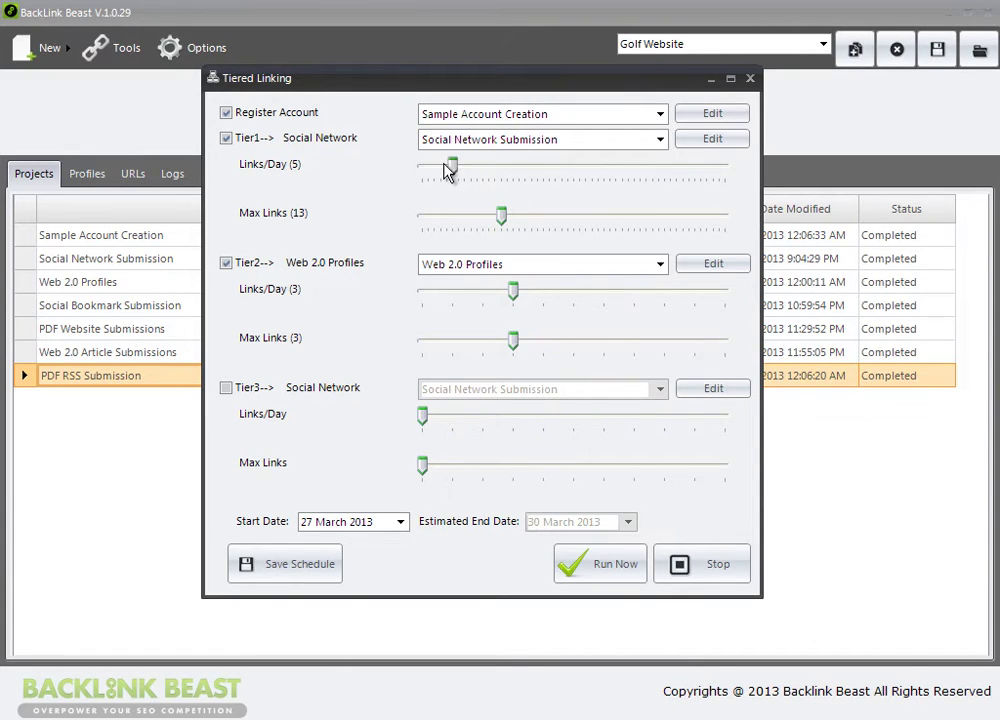
pyautogui.moveTo(446, 171); pyautogui.dragTo(436, 170)
pyautogui.moveTo(506, 222); pyautogui.dragTo(442, 224)
# - Raise Tier 1 to 50 links per day and 50 max links, and Tier 2 to 10 links per day and 10 max links
pyautogui.moveTo(446, 172); pyautogui.dragTo(745, 172)
pyautogui.moveTo(443, 222); pyautogui.dragTo(775, 239)
pyautogui.moveTo(513, 288); pyautogui.dragTo(795, 312)
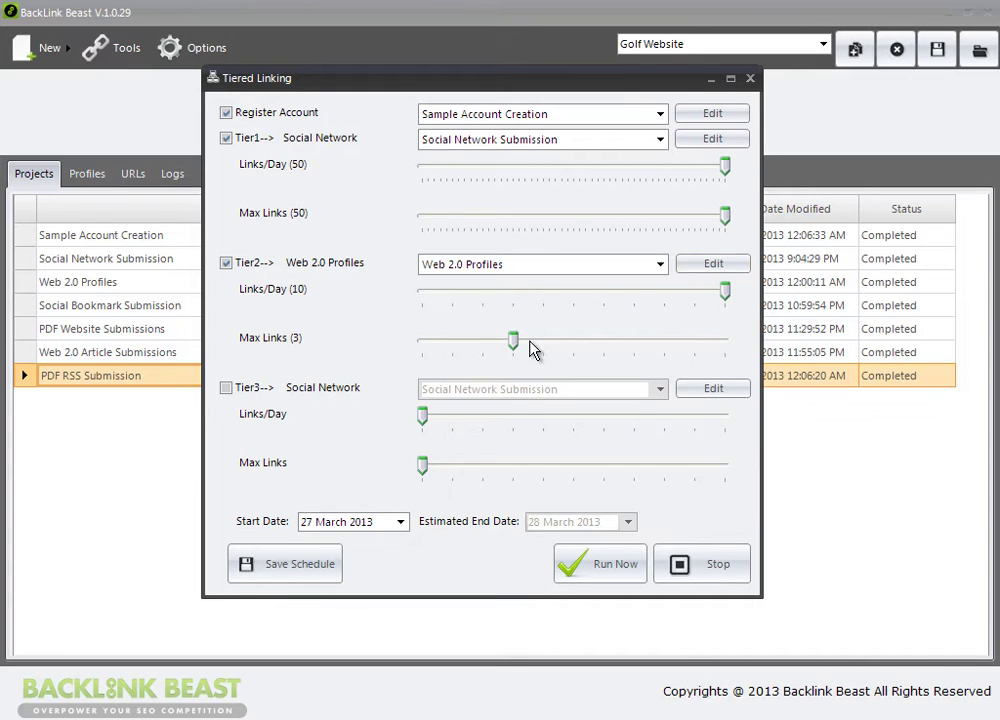
pyautogui.moveTo(513, 342); pyautogui.dragTo(740, 350)
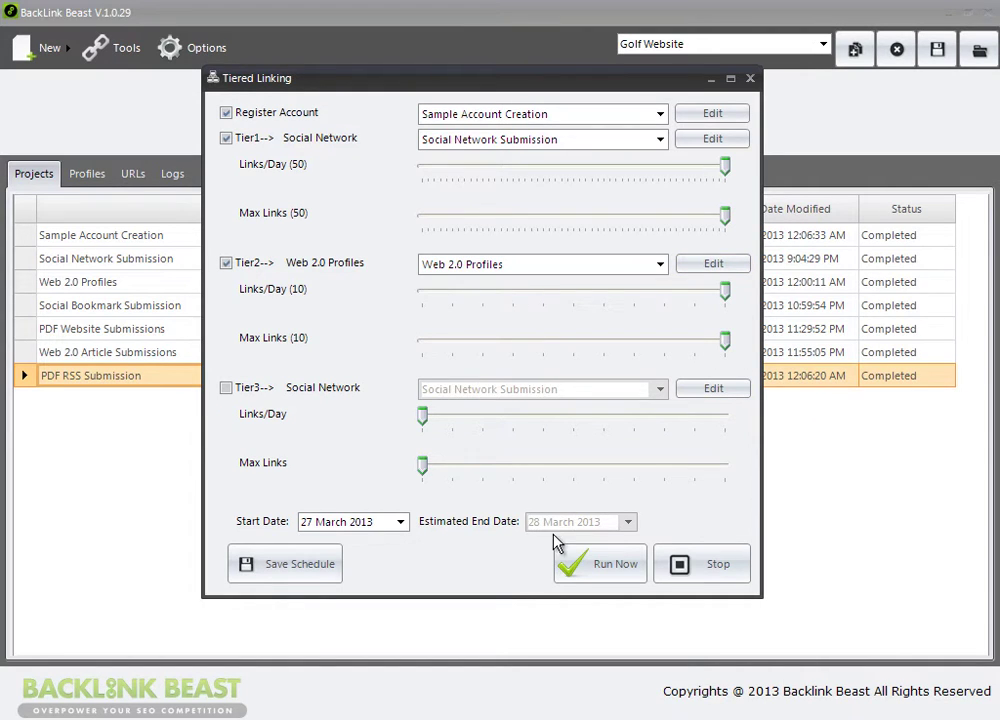
# - Try Tier 3 with 4 links per day and 5 max links, and disable it again with both limits at 0
pyautogui.click(227, 389)
pyautogui.click(543, 417)
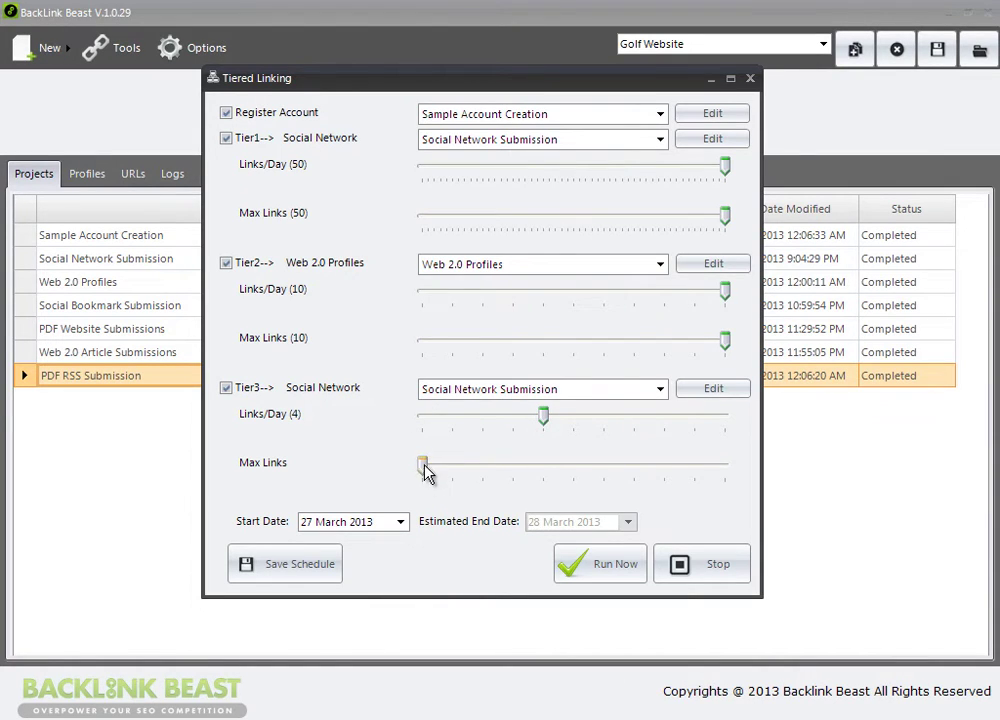
pyautogui.moveTo(424, 467); pyautogui.dragTo(576, 467)
pyautogui.moveTo(543, 416); pyautogui.dragTo(380, 423)
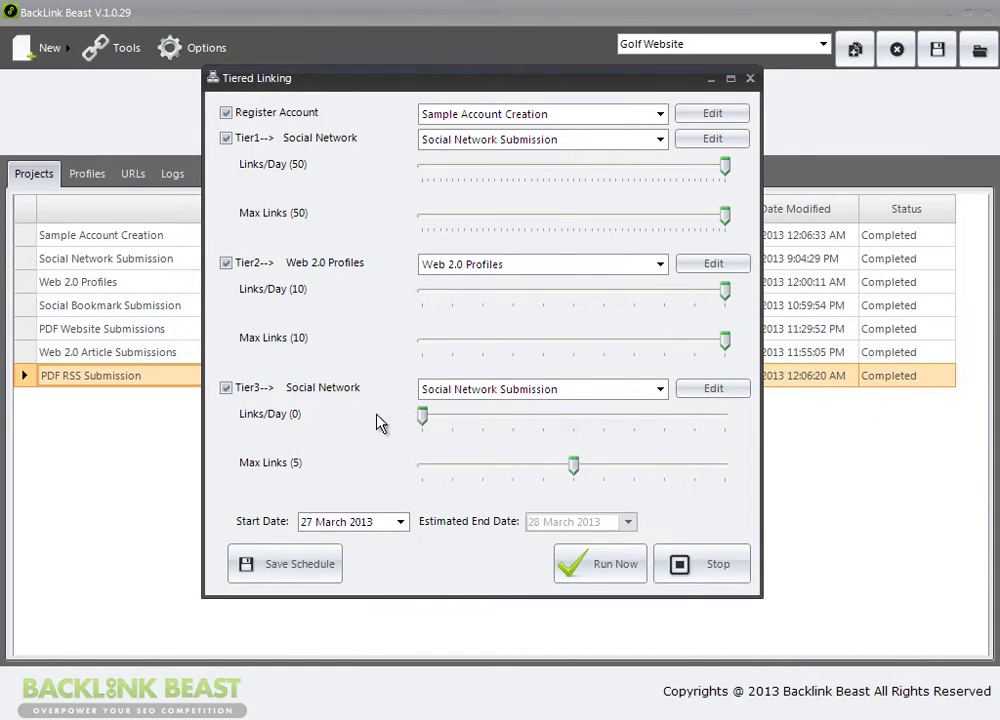
pyautogui.moveTo(577, 467); pyautogui.dragTo(377, 460)
pyautogui.click(226, 388)
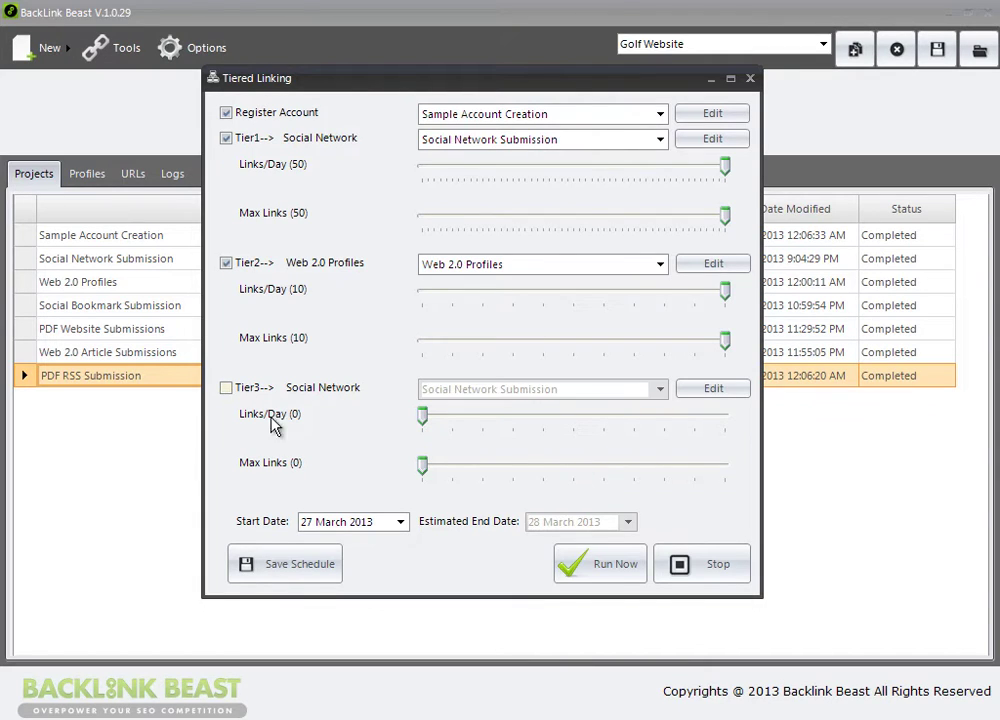
# - Lower Tier 1 to 10 links per day and 13 max links, and Tier 2 to 9 links per day
pyautogui.moveTo(725, 166); pyautogui.dragTo(478, 175)
pyautogui.moveTo(721, 216); pyautogui.dragTo(502, 220)
pyautogui.moveTo(725, 290); pyautogui.dragTo(695, 290)
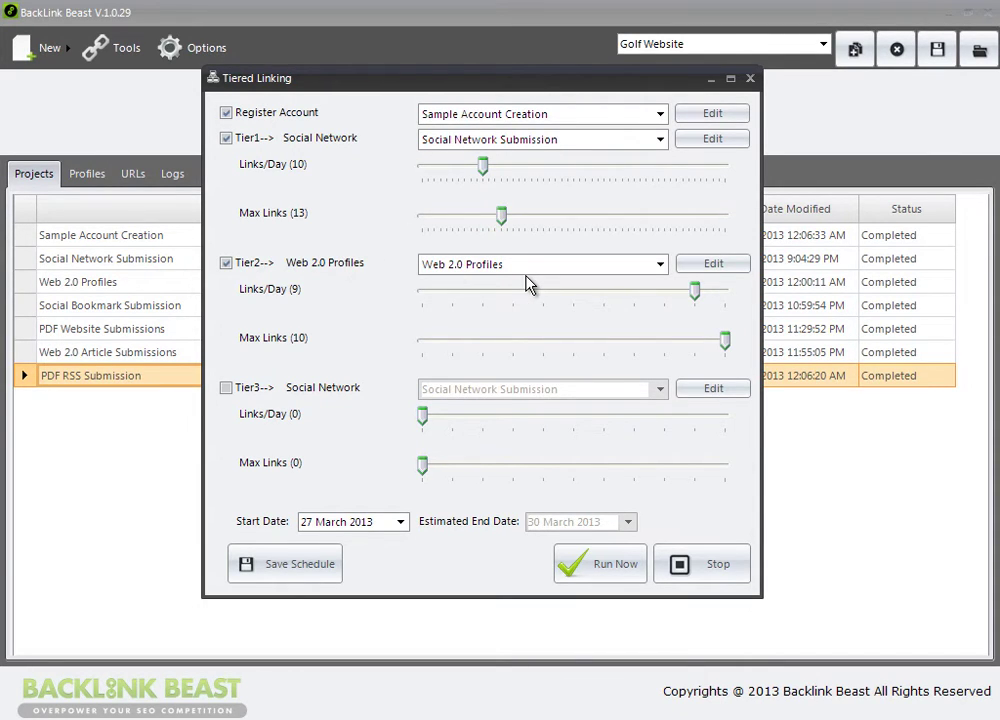
pyautogui.doubleClick(551, 140)
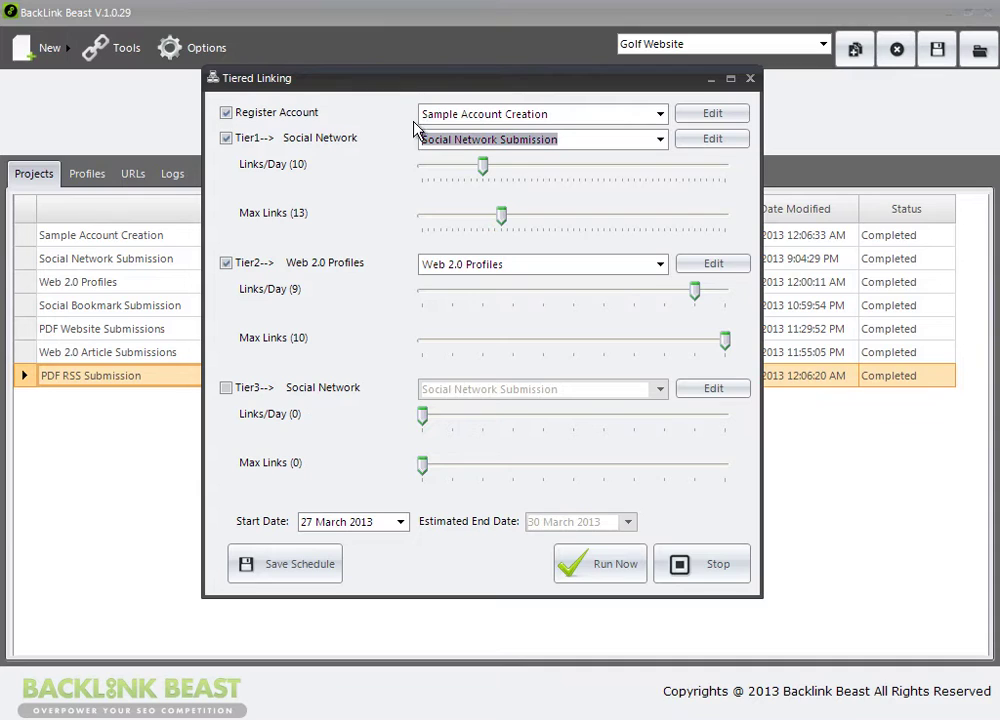
pyautogui.moveTo(508, 268); pyautogui.dragTo(404, 263)
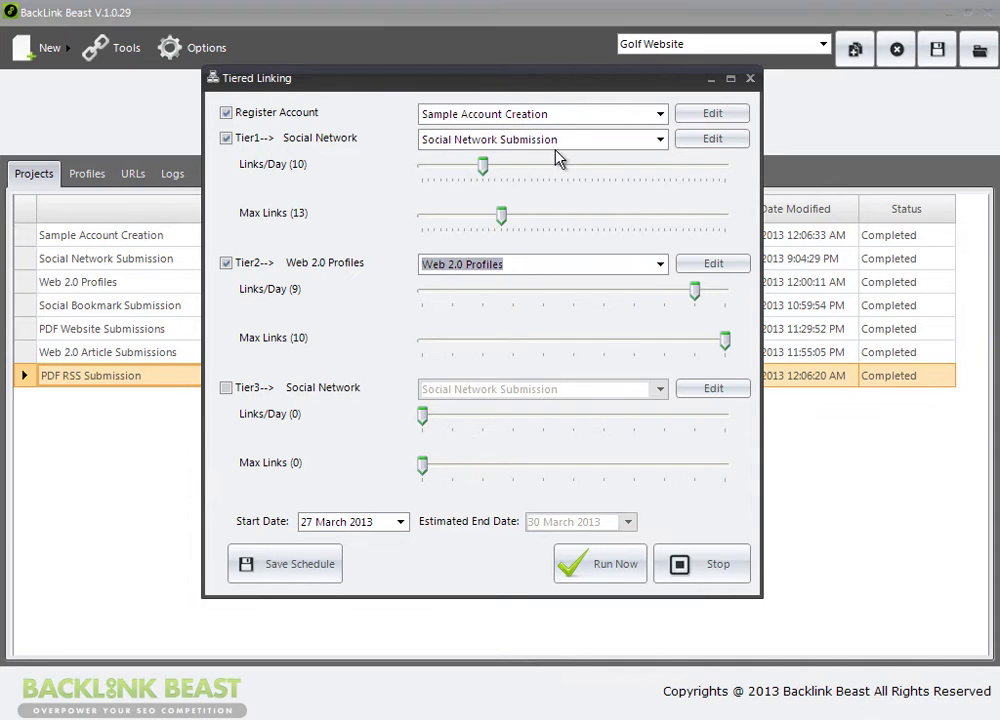
pyautogui.moveTo(556, 140); pyautogui.dragTo(404, 141)
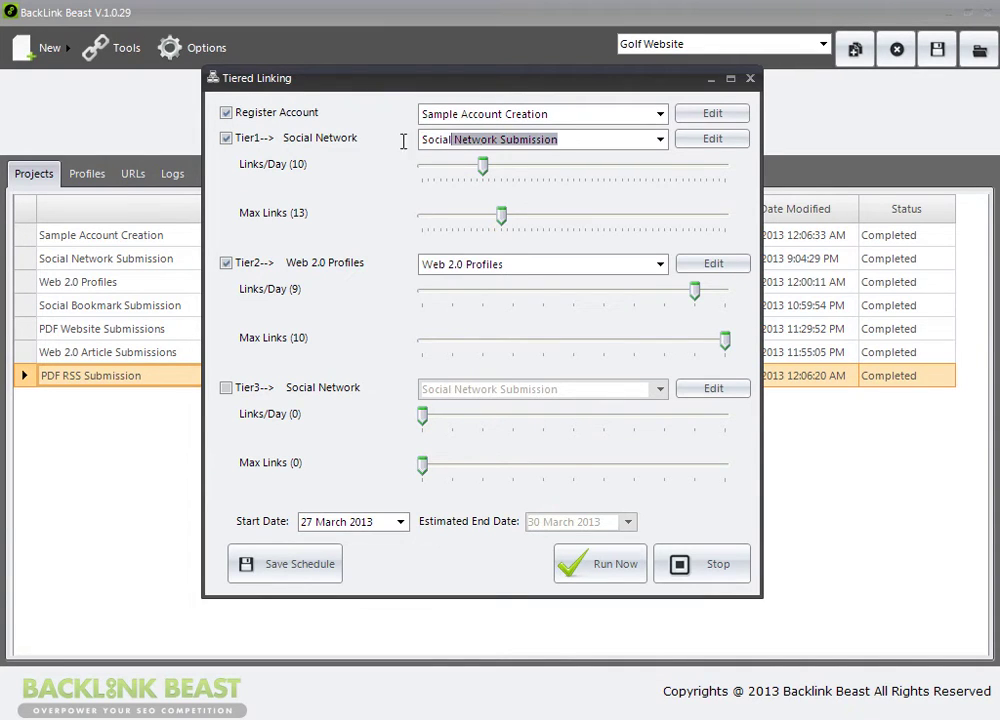
# - Enable Tier 3 with the Social Bookmark Submission project, at 12 links per day and a maximum of 13 links
pyautogui.click(227, 388)
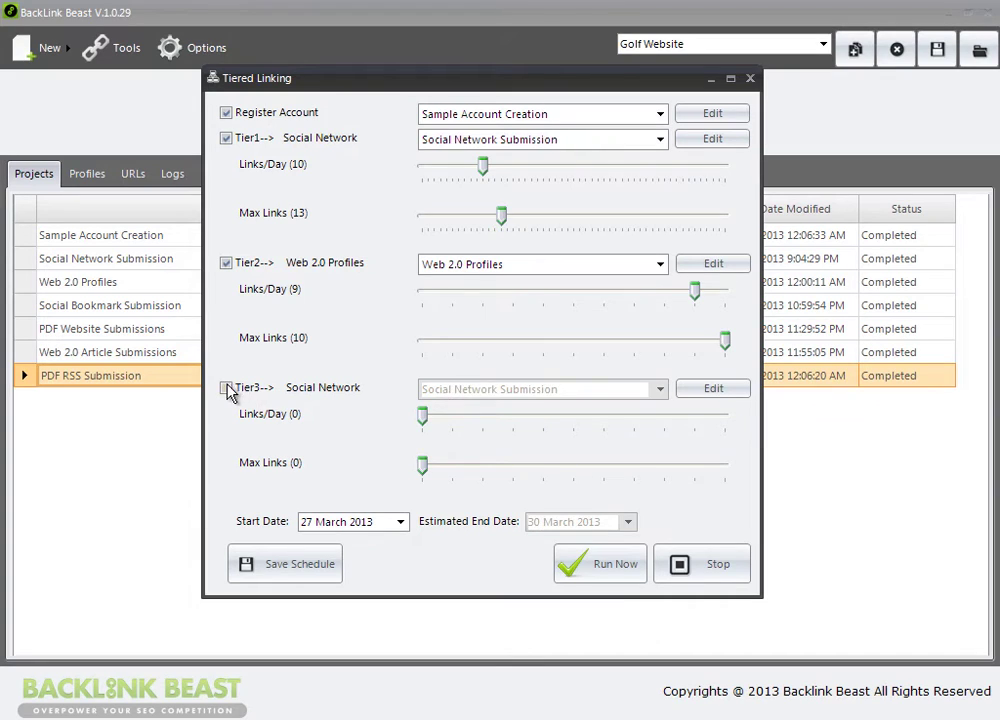
pyautogui.click(605, 392)
pyautogui.click(659, 390)
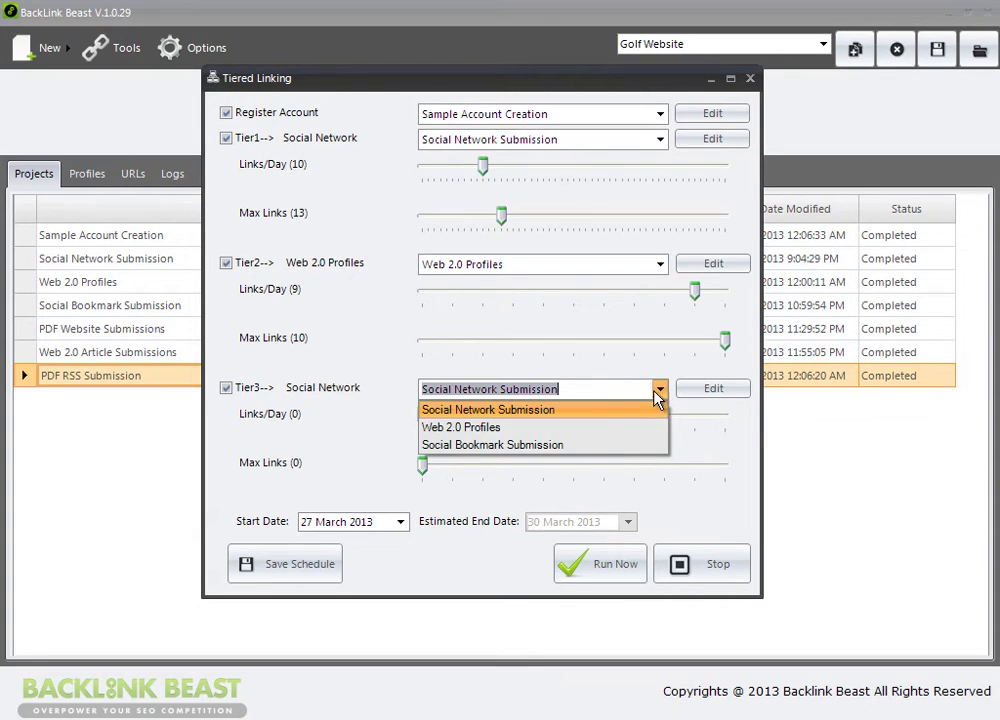
pyautogui.click(576, 453)
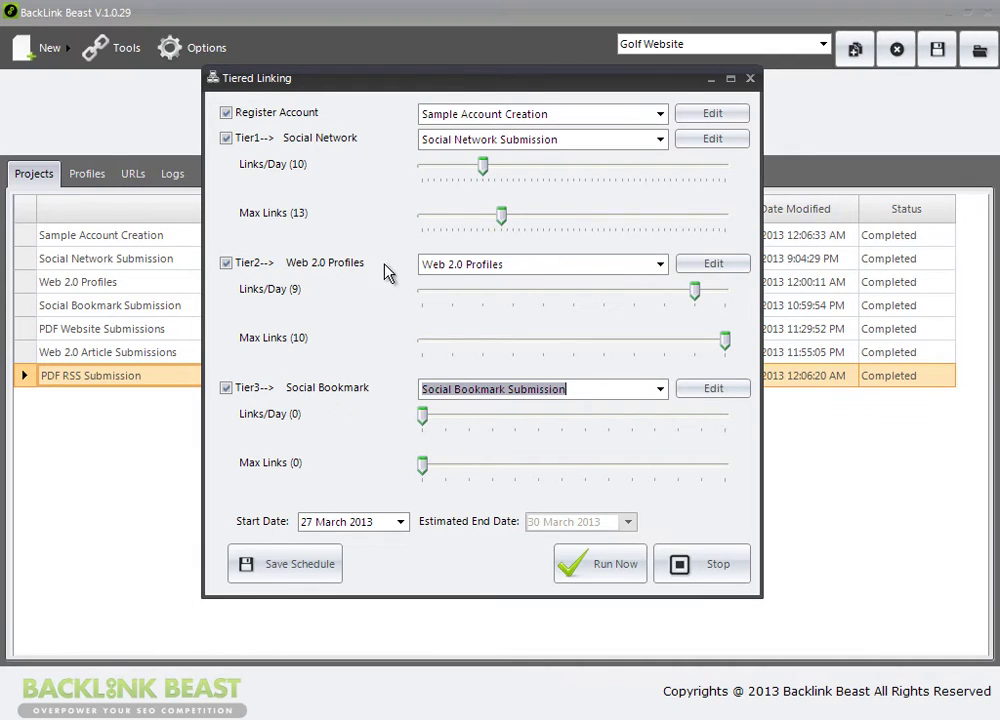
pyautogui.moveTo(424, 417); pyautogui.dragTo(706, 435)
pyautogui.moveTo(430, 468); pyautogui.dragTo(734, 457)
# - Open Tier 3's Social Bookmark Submission for editing and replace its submission URL with %RANDOMLINK%
pyautogui.click(712, 394)
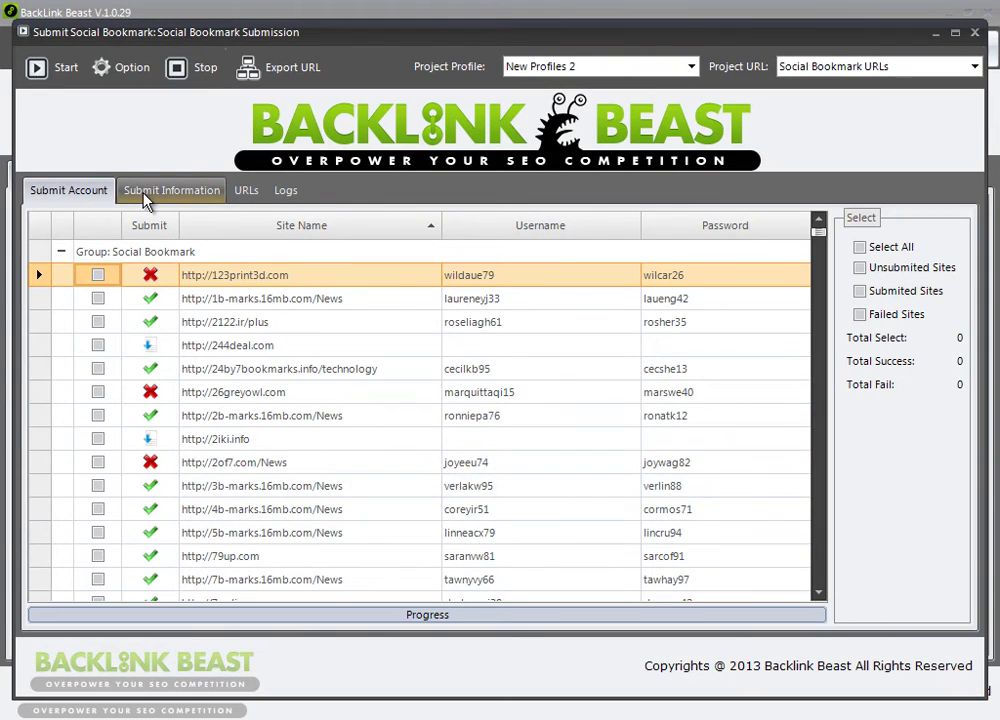
pyautogui.click(146, 195)
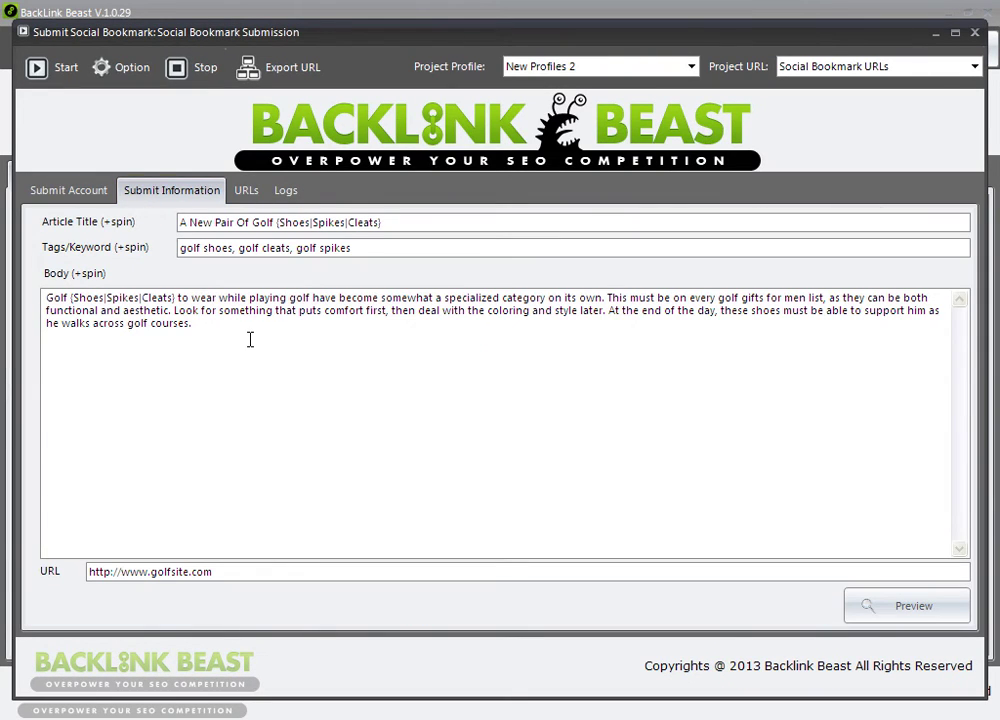
pyautogui.moveTo(212, 576); pyautogui.dragTo(30, 578)
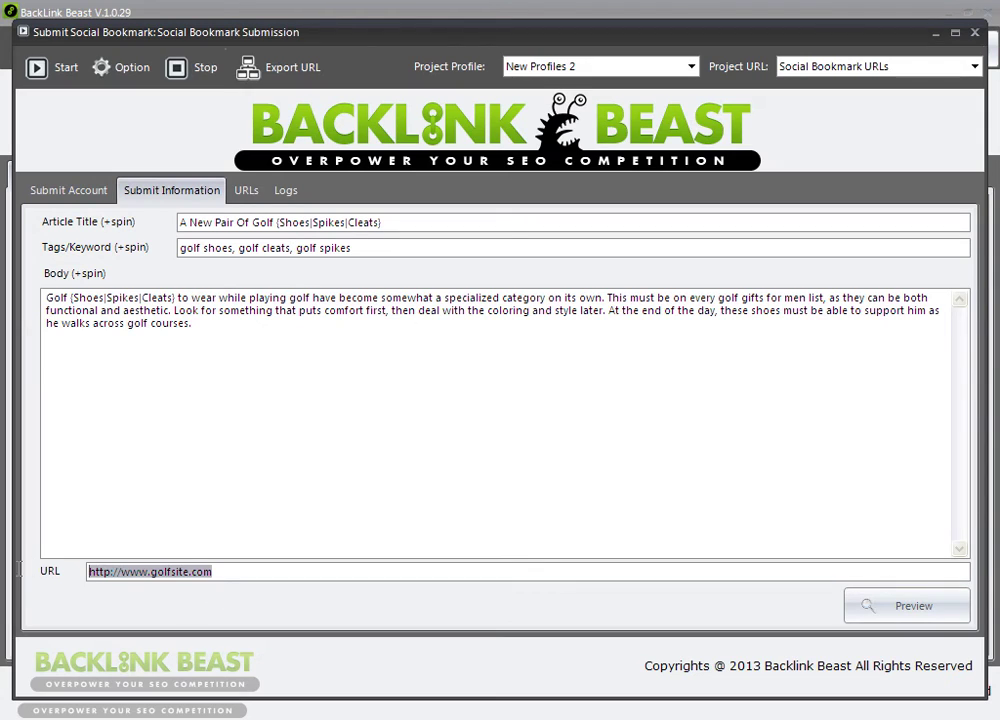
pyautogui.write('%')
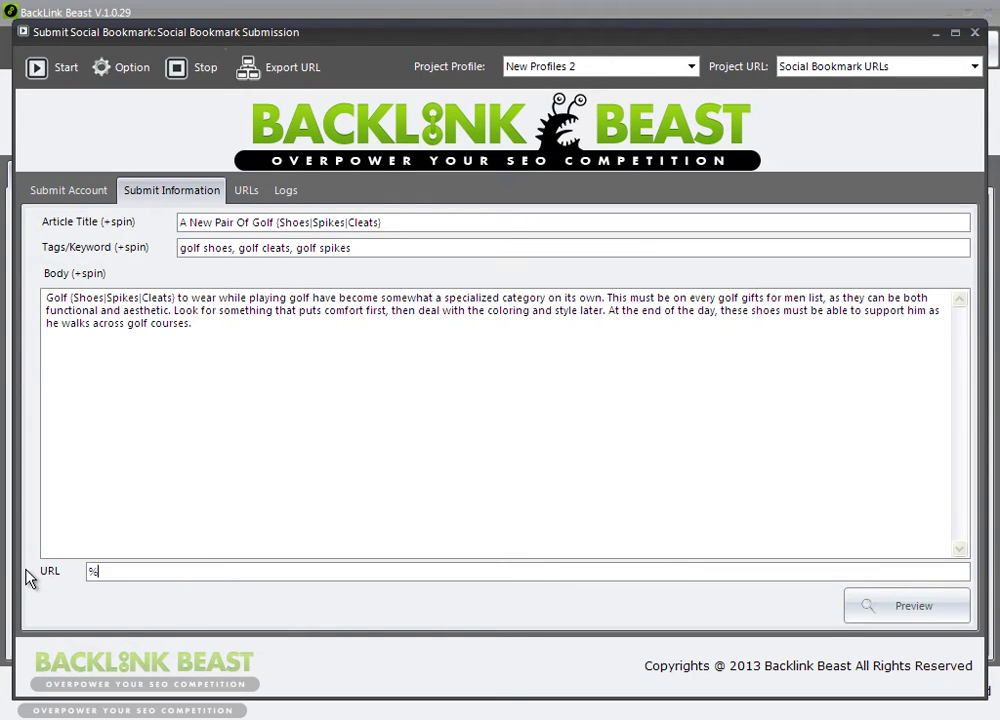
pyautogui.write('RANDOMLINK%')
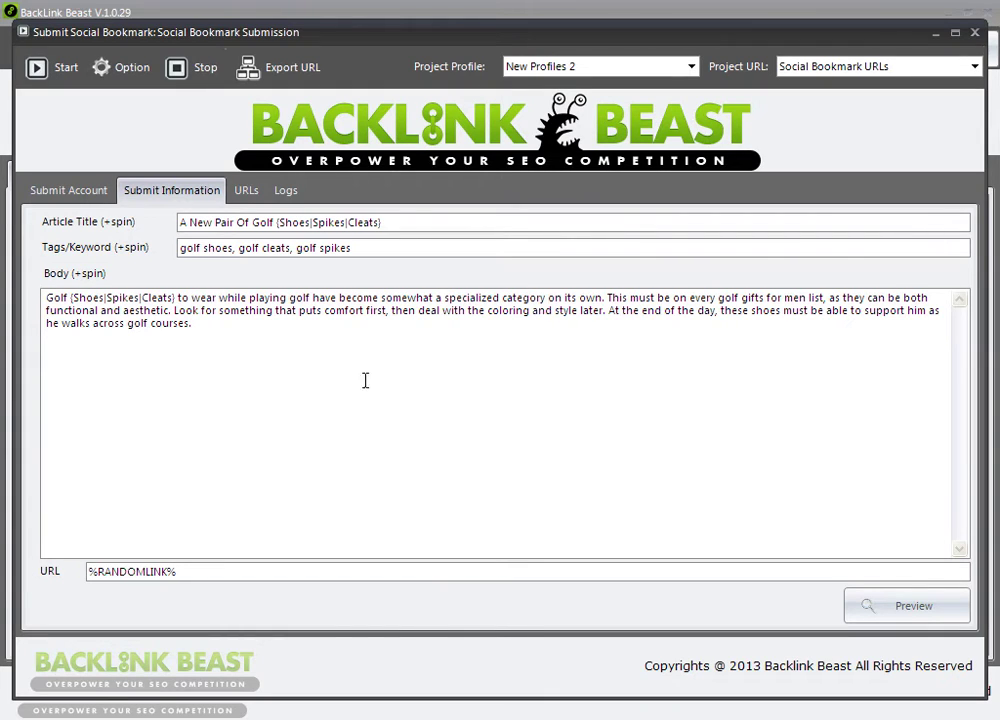
# - Review the bookmark submission's title, body, URL and site account list, and close its editor
pyautogui.click(234, 223)
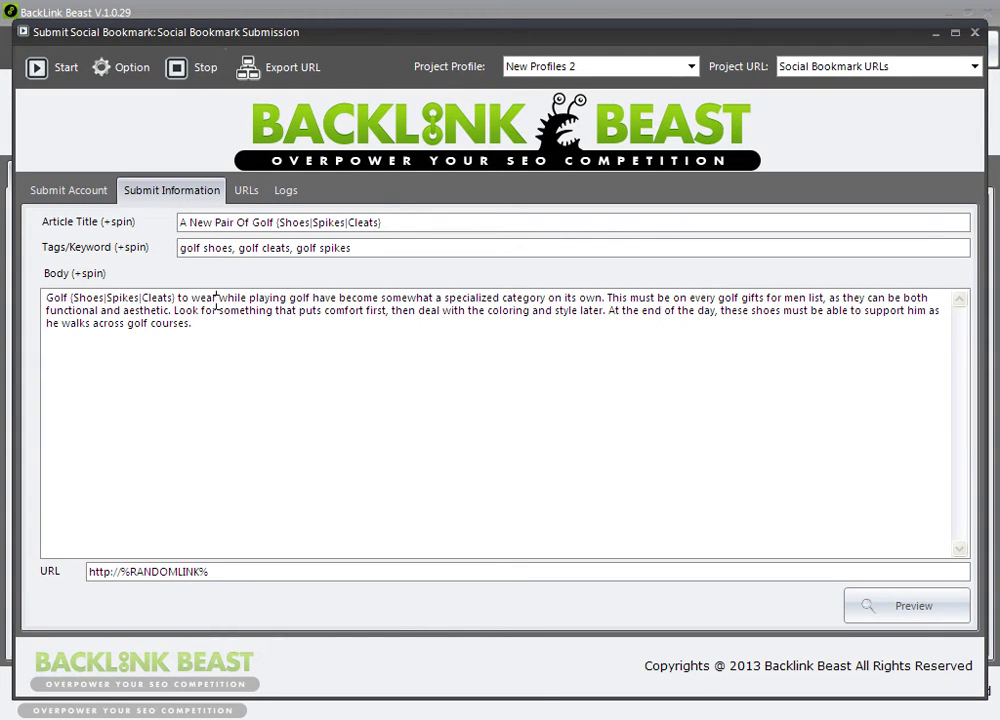
pyautogui.click(203, 333)
pyautogui.click(68, 193)
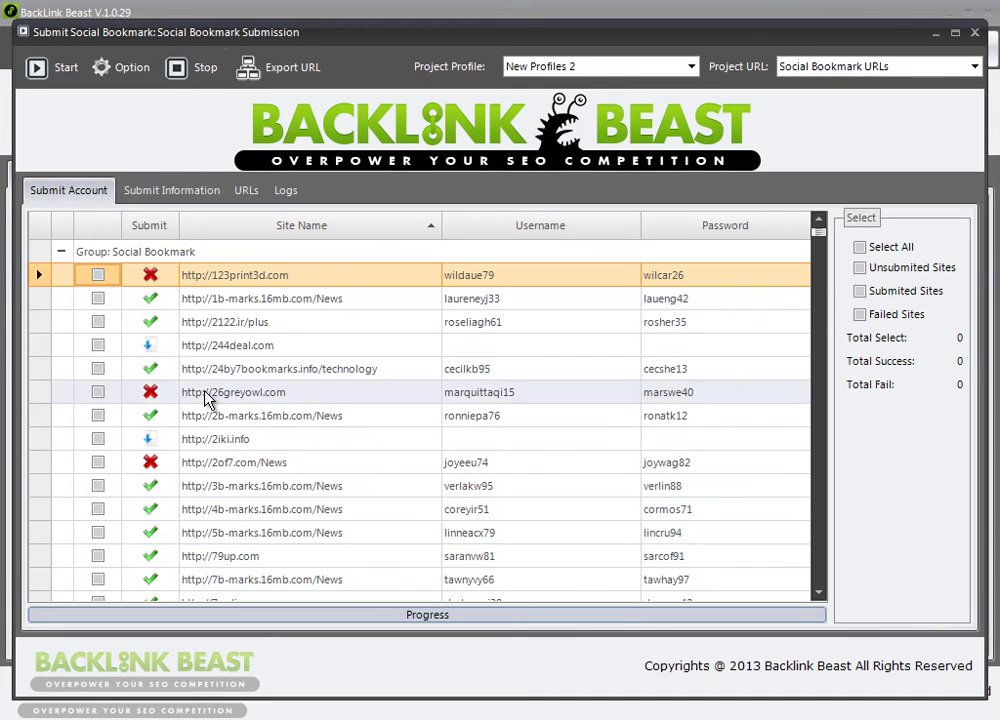
pyautogui.click(180, 192)
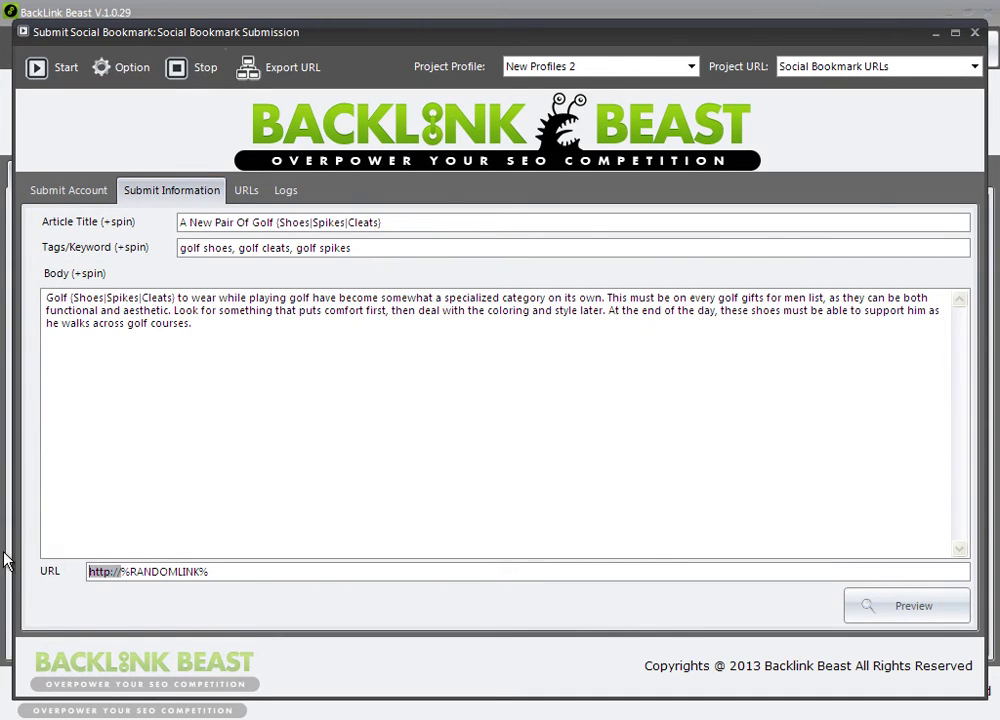
pyautogui.click(70, 192)
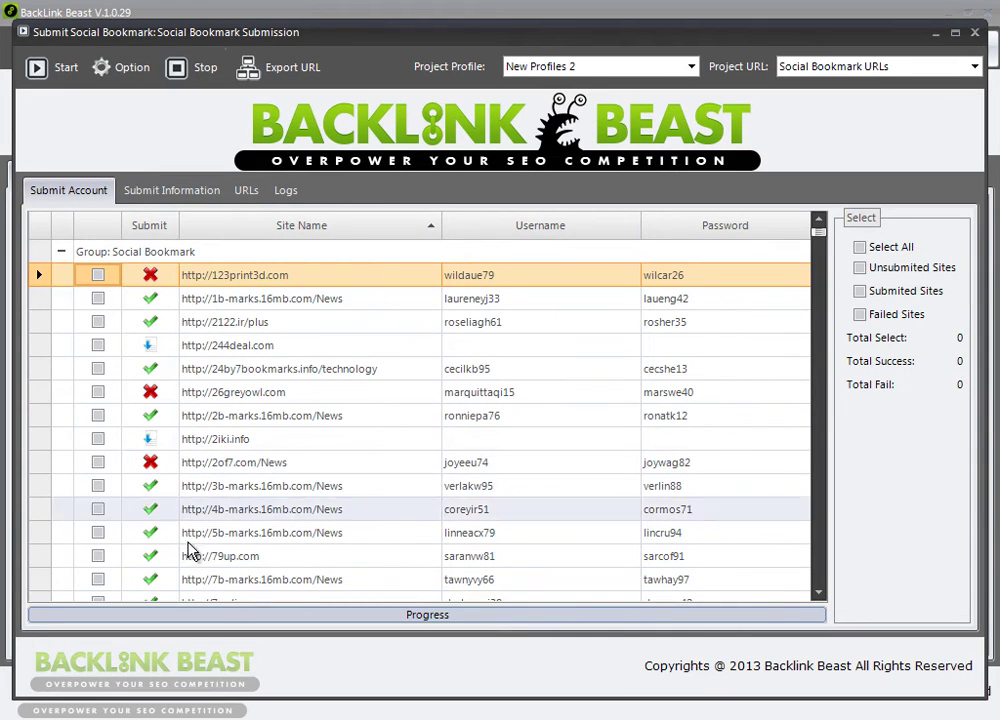
pyautogui.click(975, 35)
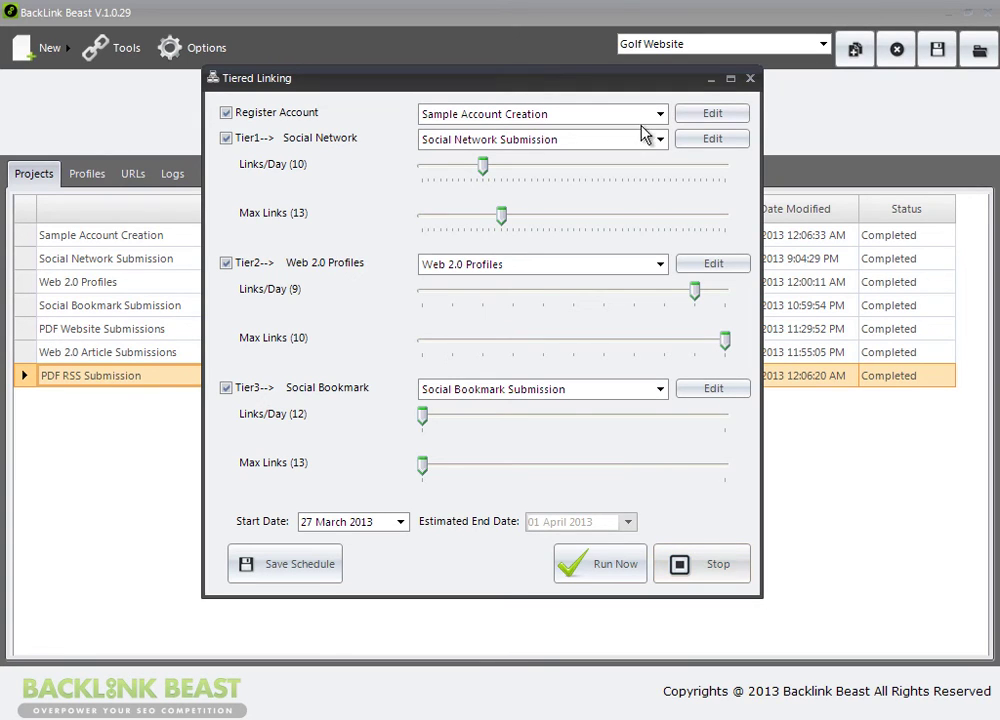
# - Leave the tiered linking schedule and try the general option to run the program automatically when Windows starts, closing the options without saving
pyautogui.click(749, 79)
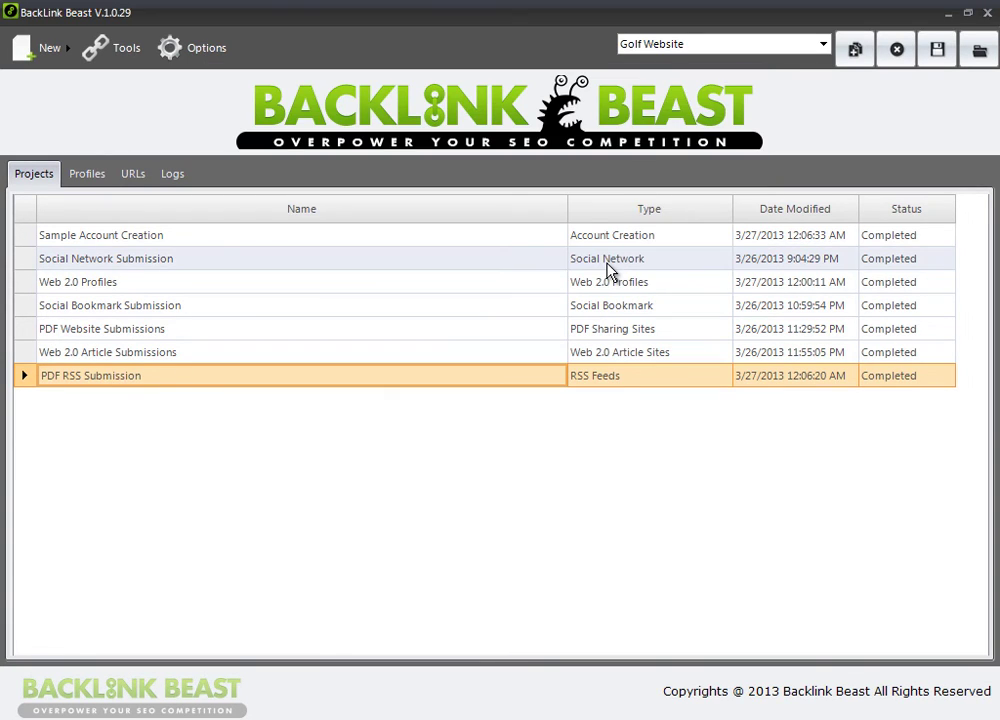
pyautogui.click(202, 48)
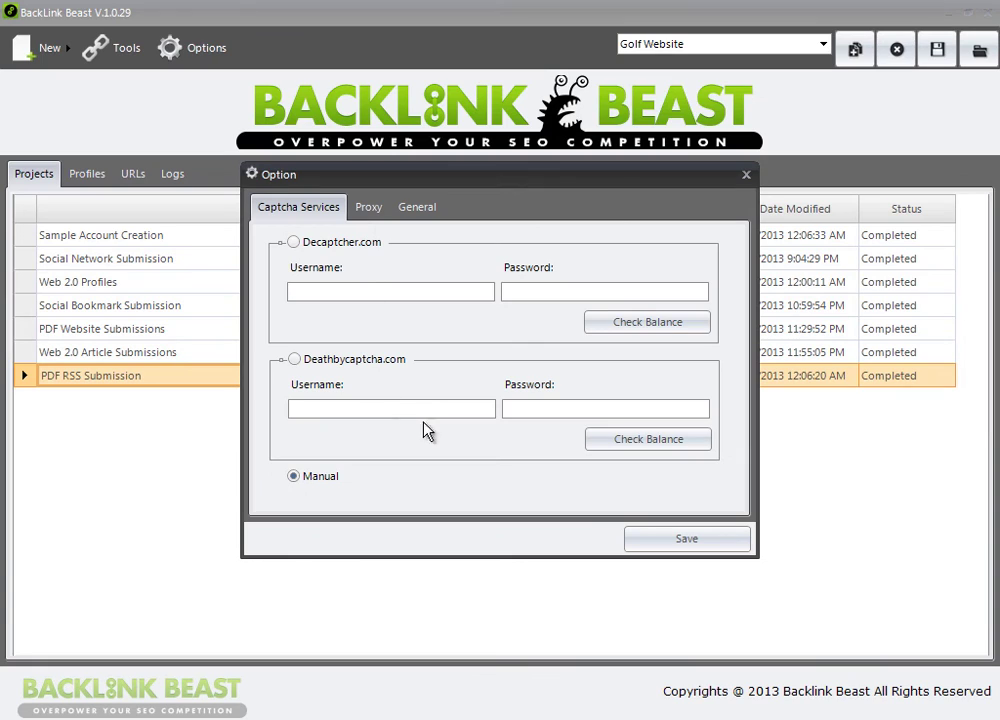
pyautogui.click(412, 210)
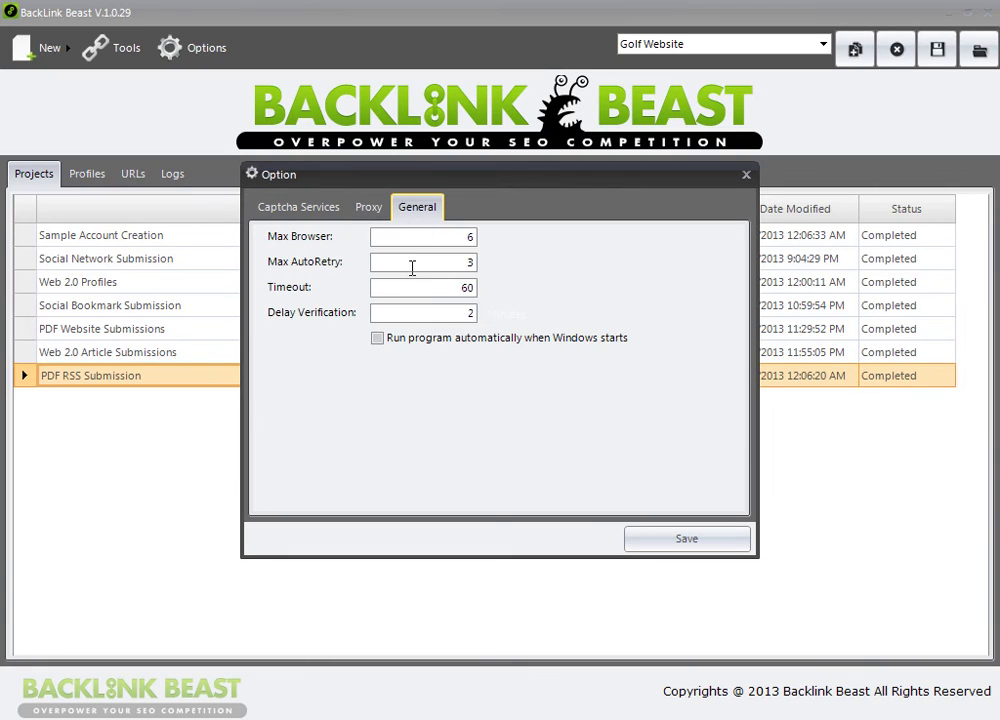
pyautogui.click(378, 339)
pyautogui.click(745, 176)
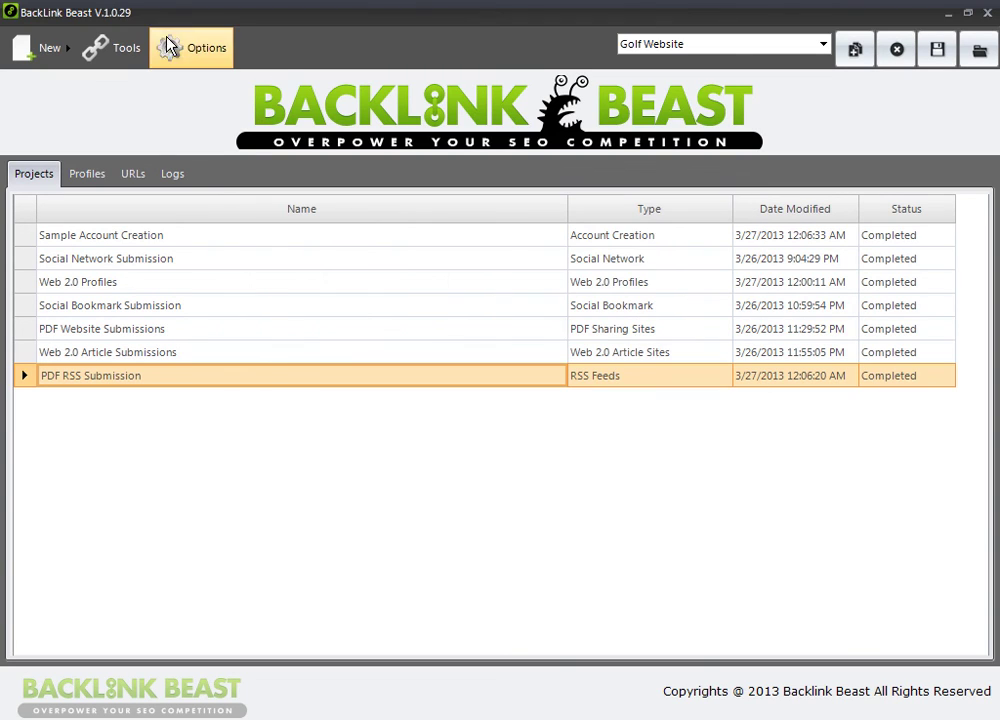
# - Reopen the tiered linking schedule for the Golf Website
pyautogui.click(112, 50)
pyautogui.click(136, 102)
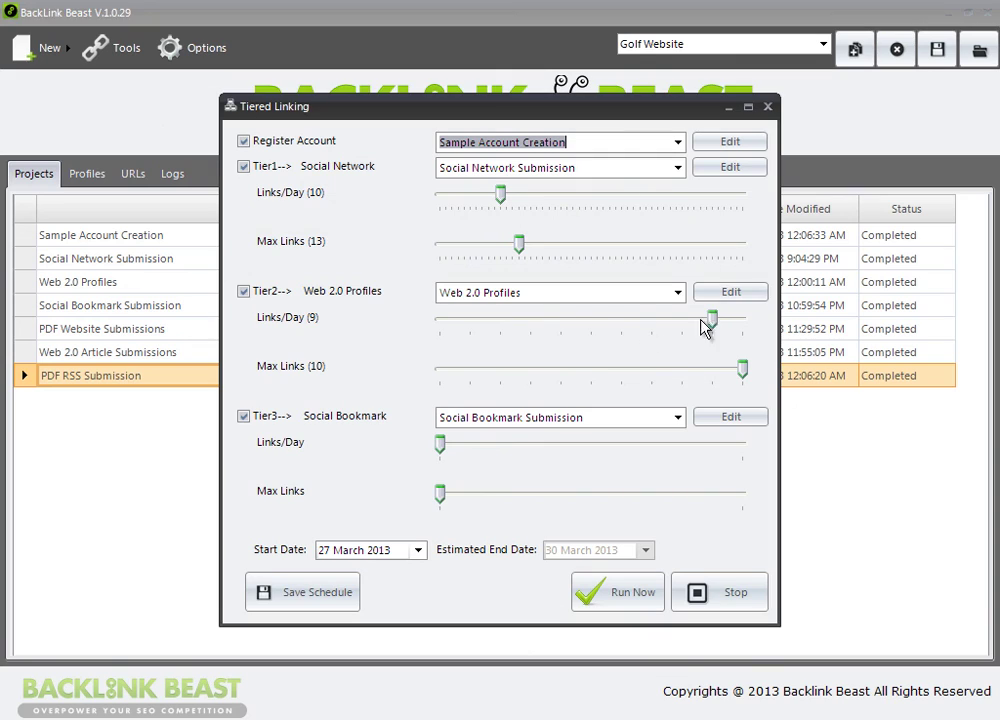